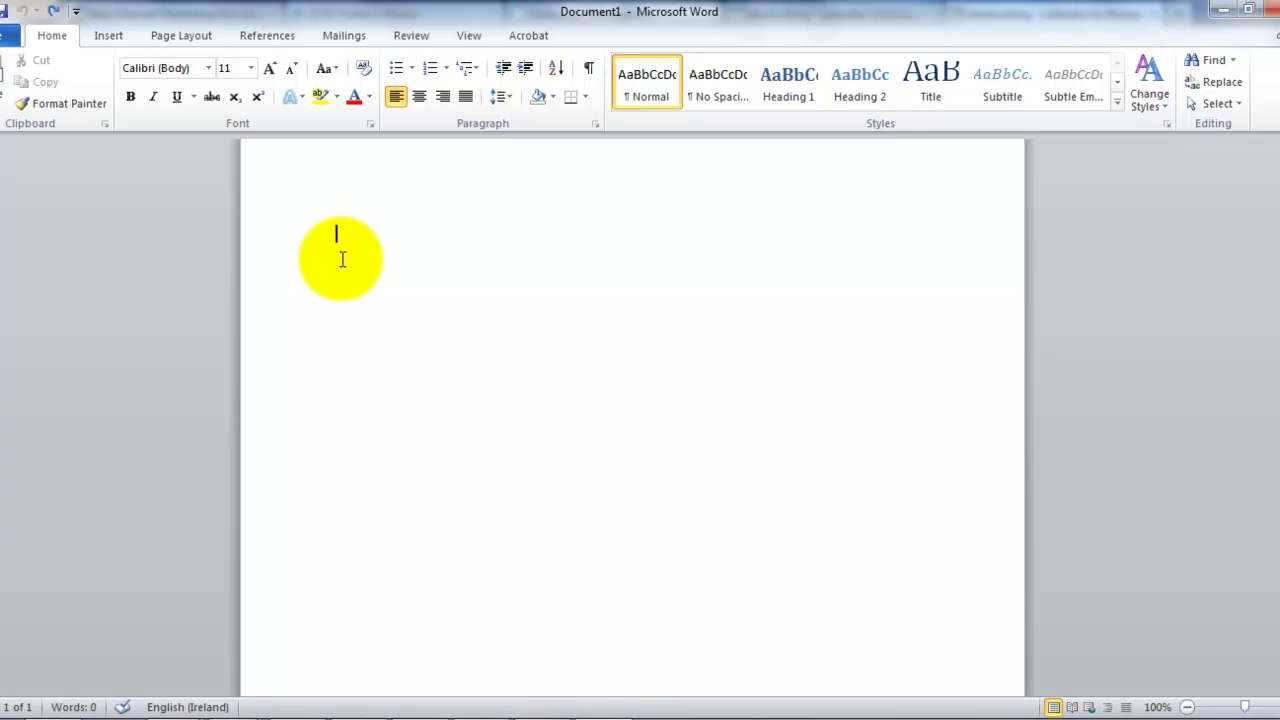
Step: Insert the apocalypse_man_large picture from the Downloads folder into the blank document
left_click(112, 36)
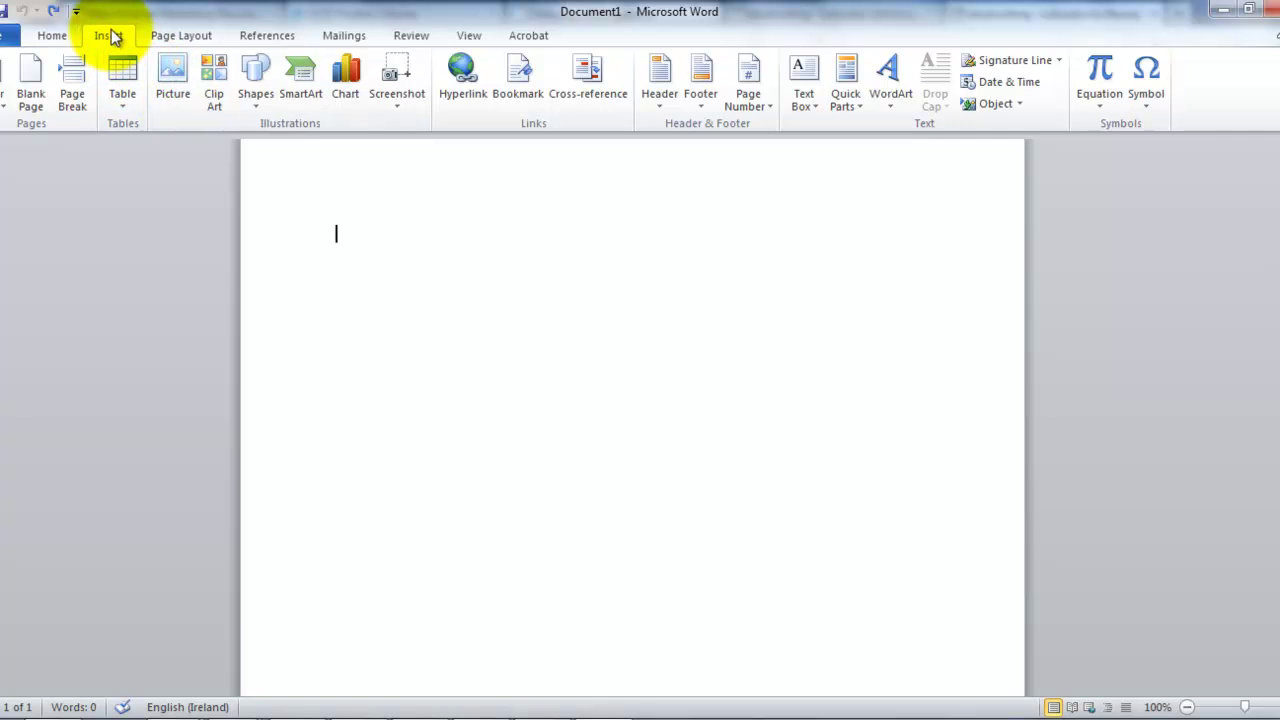
left_click(173, 90)
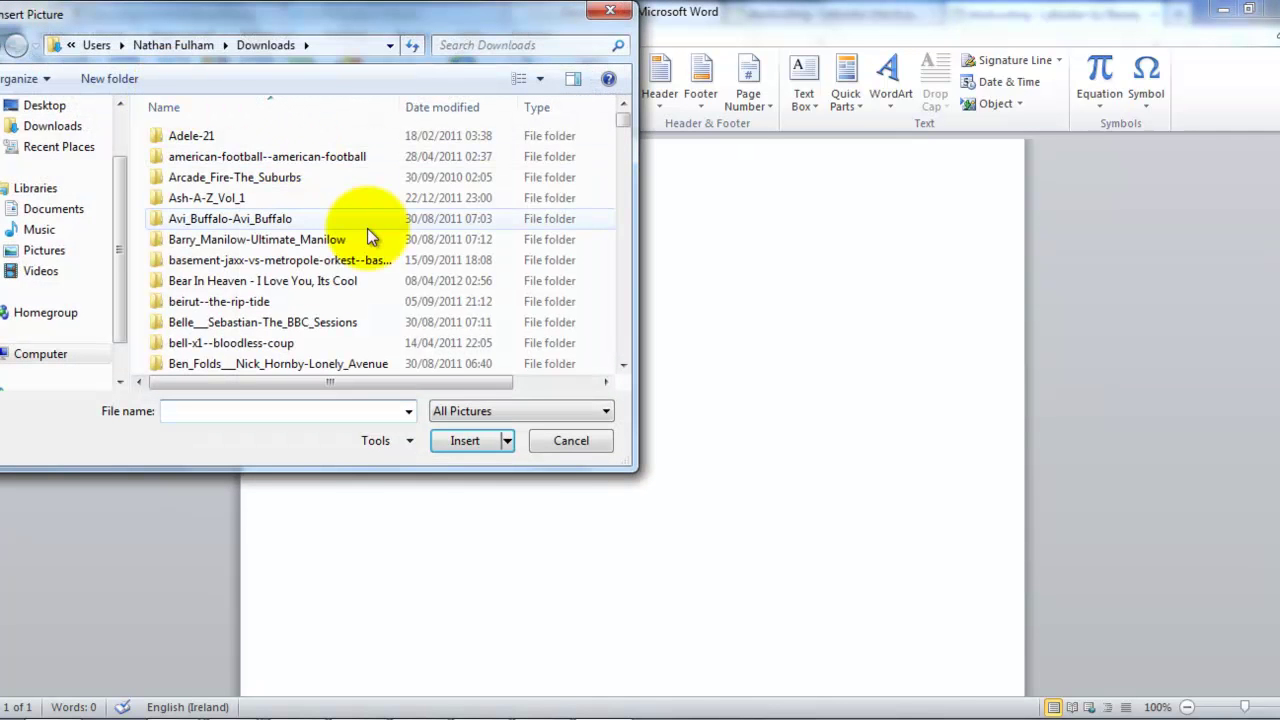
left_click_drag(624, 120, 605, 293)
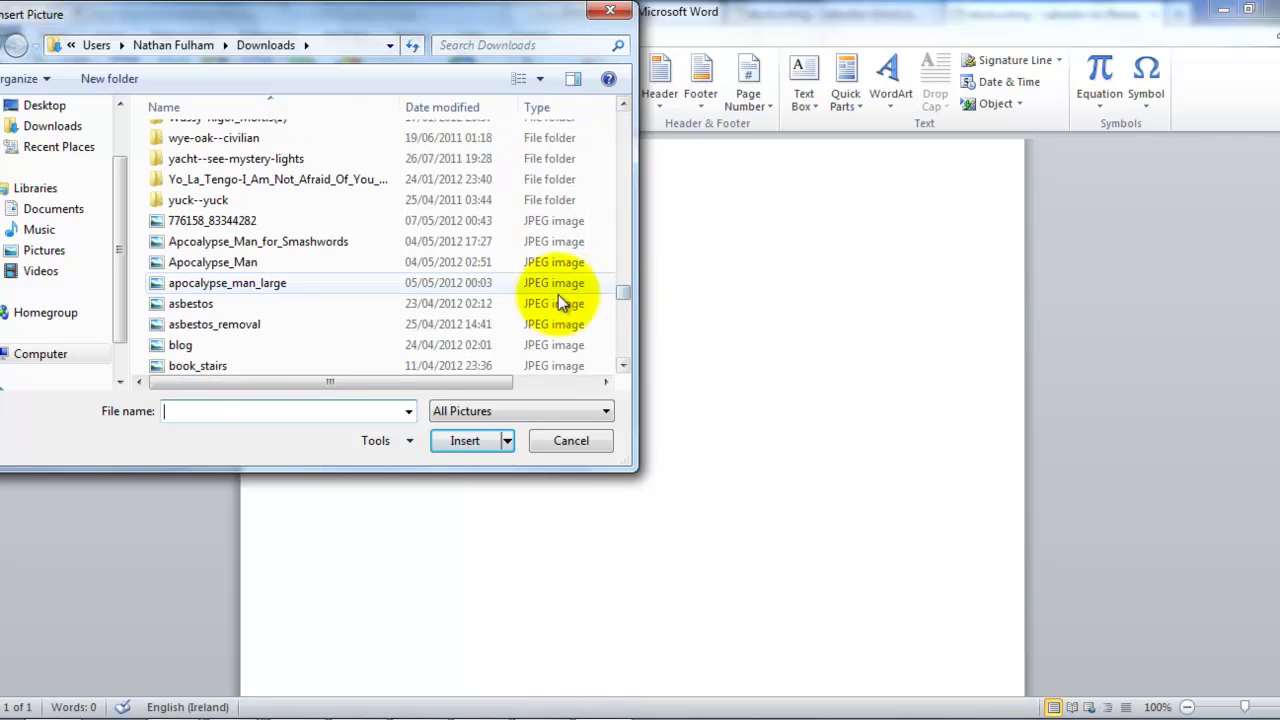
left_click(241, 284)
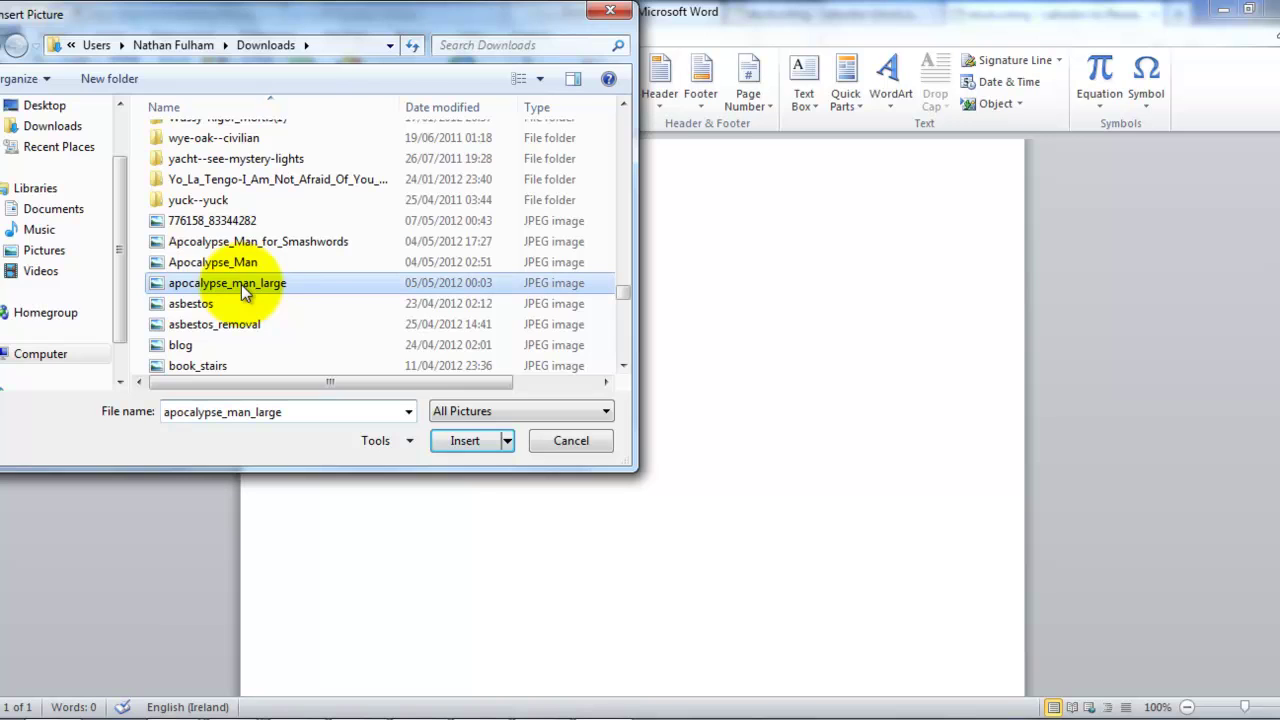
left_click(463, 441)
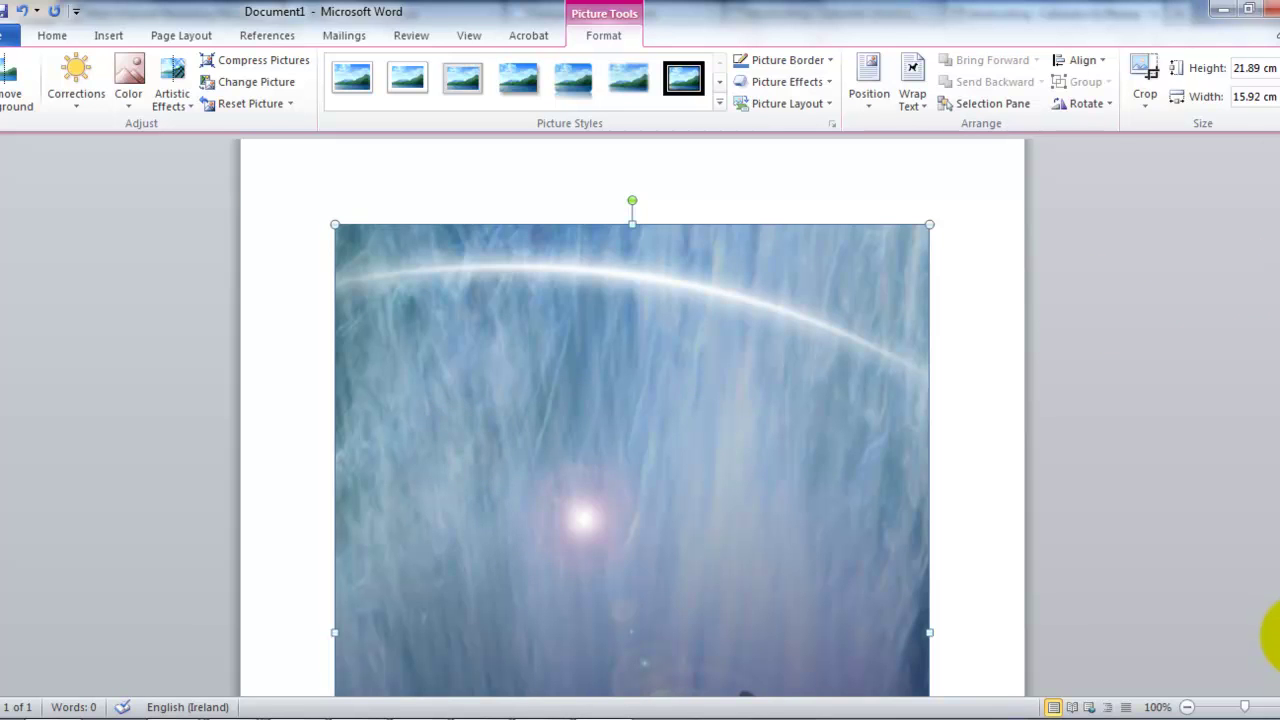
scroll(1276, 636, "down", 1)
scroll(1276, 636, "down", 1)
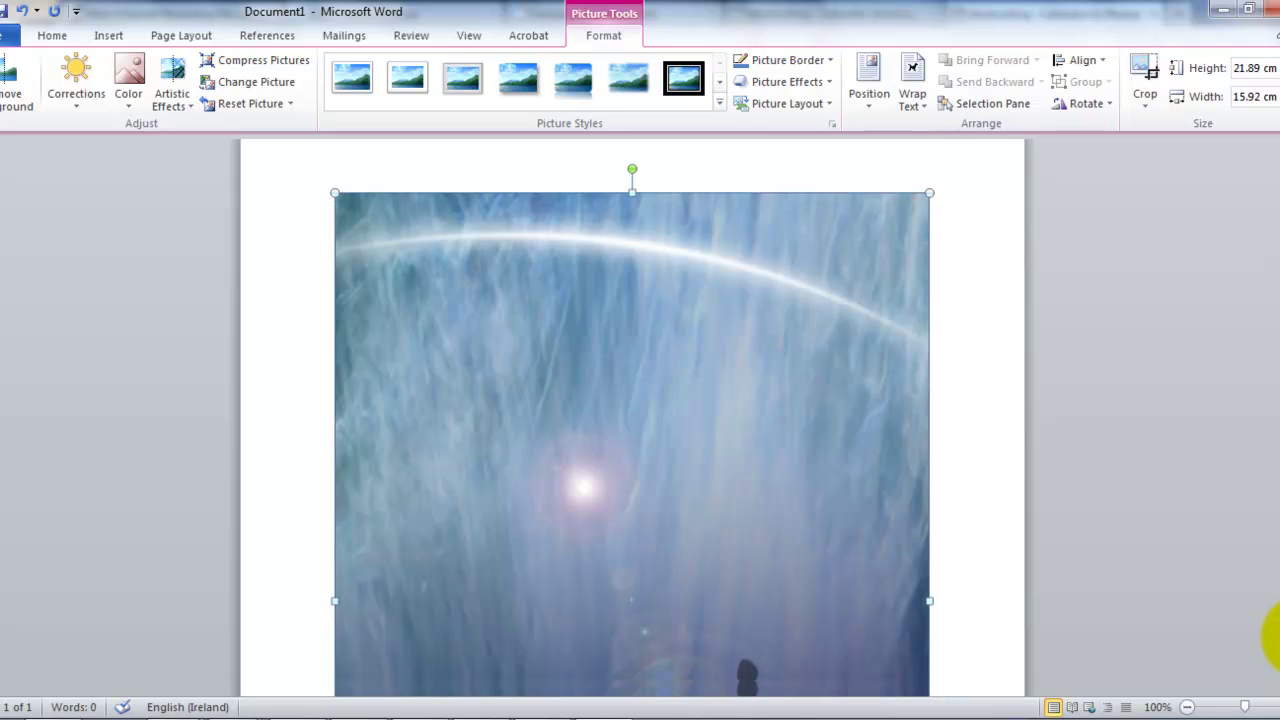
scroll(1276, 636, "down", 1)
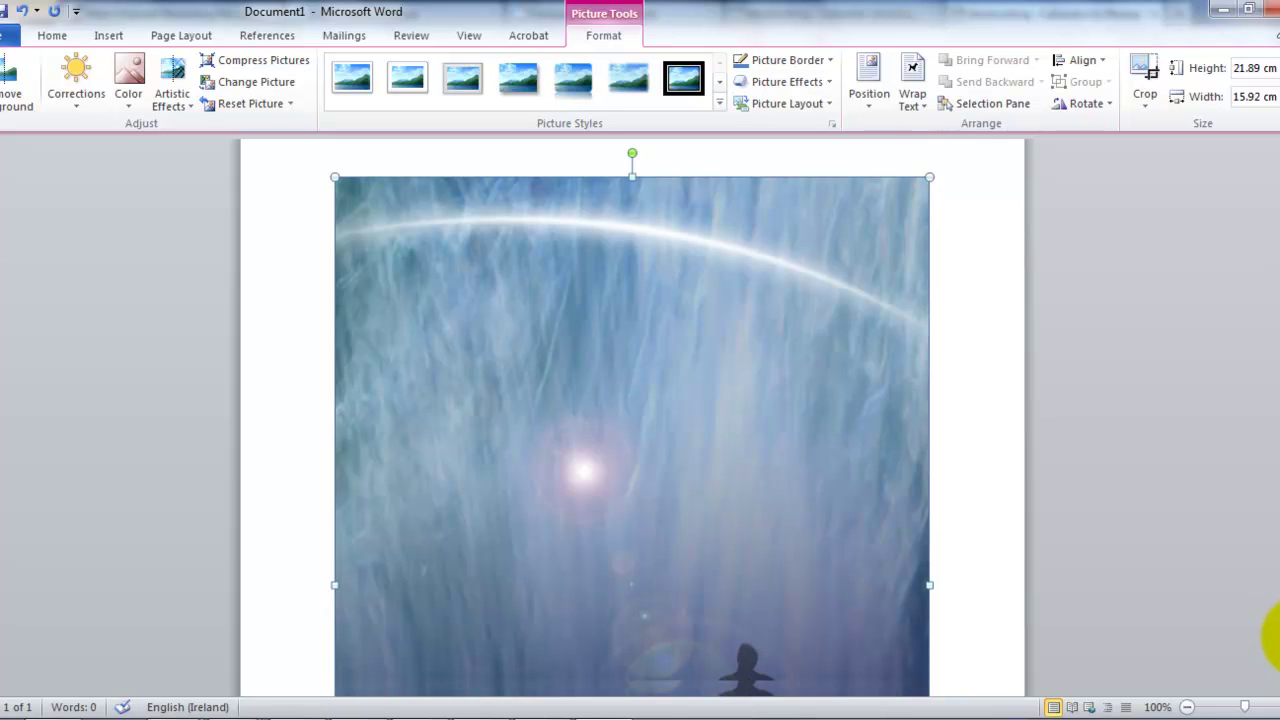
scroll(1276, 636, "down", 1)
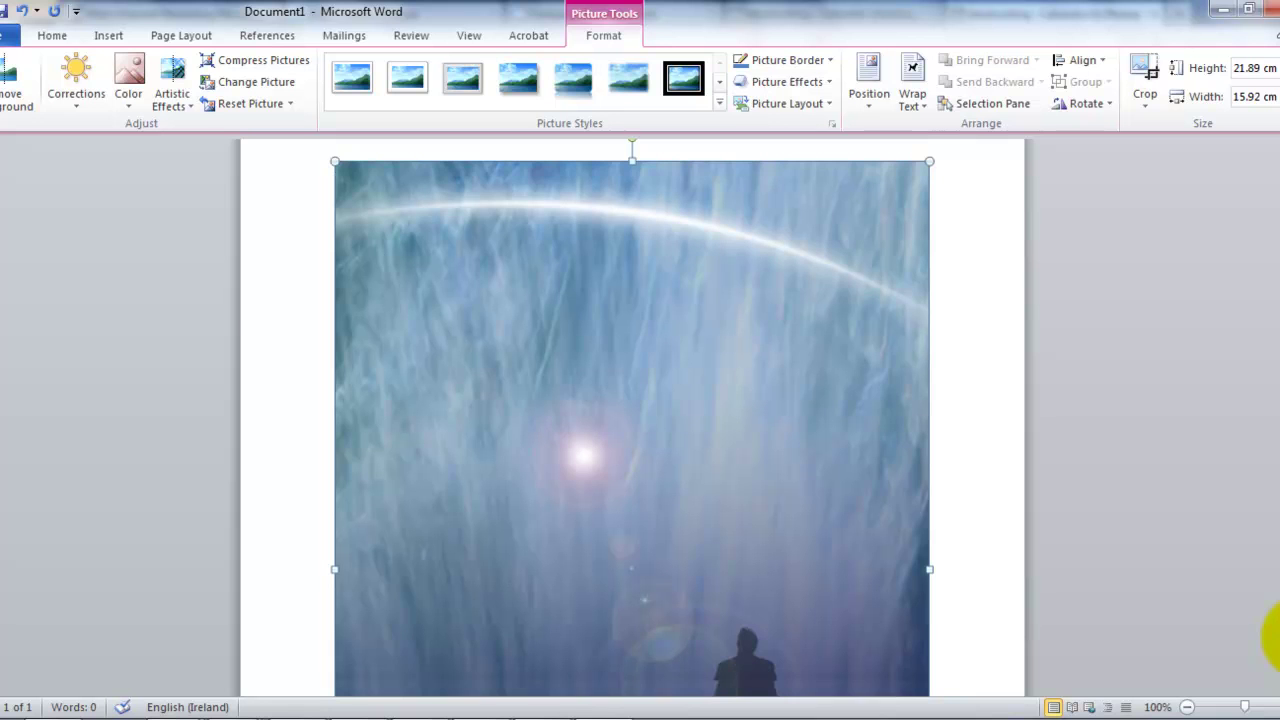
scroll(1276, 636, "down", 1)
scroll(1273, 360, "down", 1)
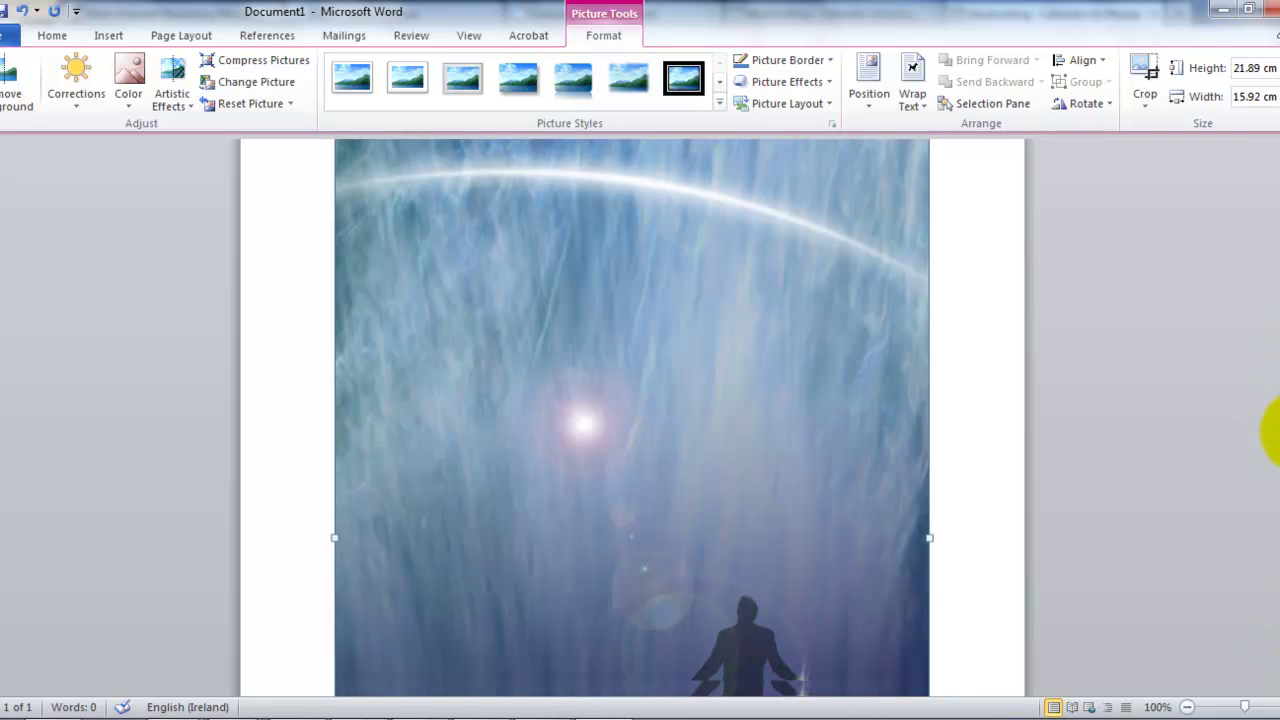
scroll(1272, 455, "down", 5)
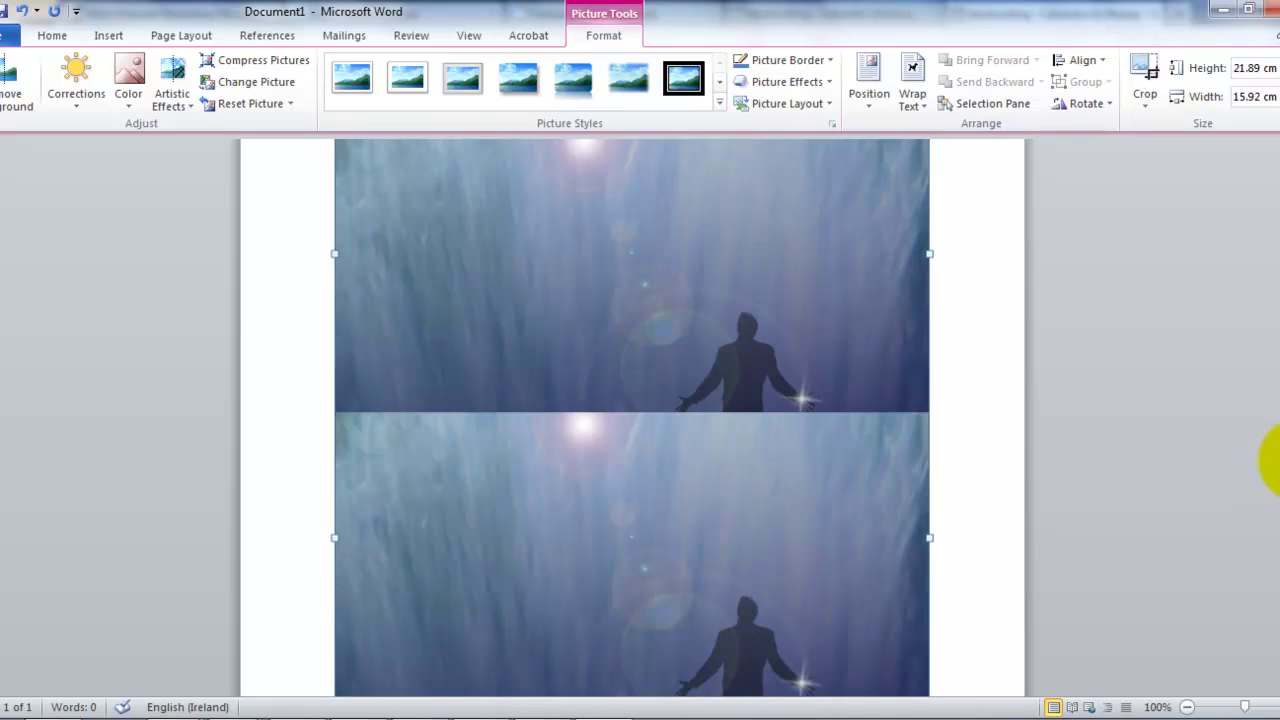
scroll(1272, 420, "down", 2)
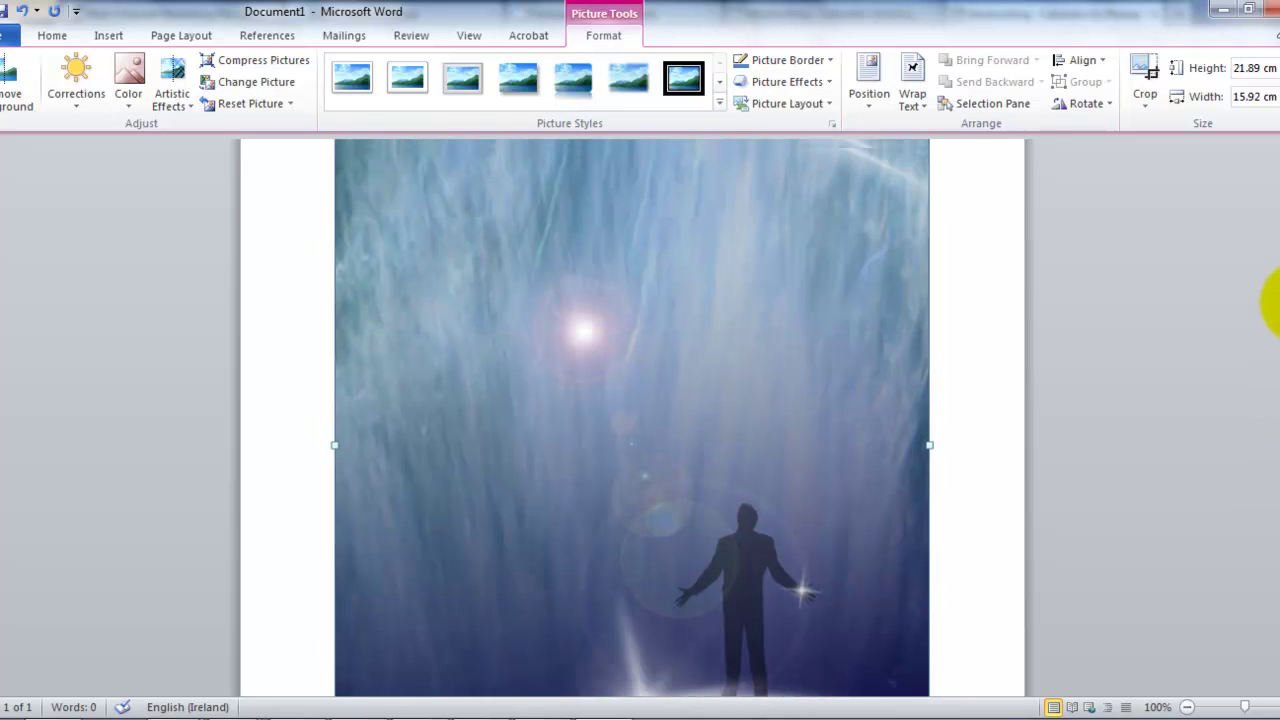
scroll(1275, 262, "up", 5)
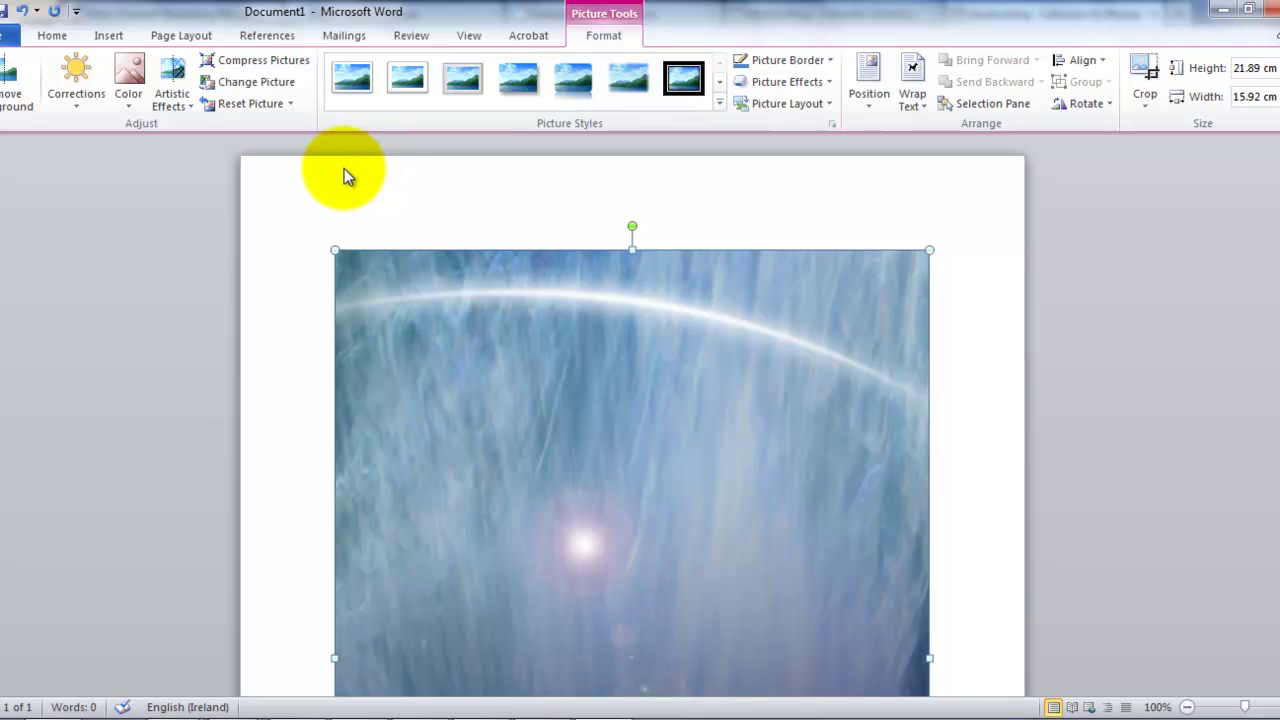
Step: Add a Simple Text Box from the Text Box gallery over the top of the picture
left_click(116, 40)
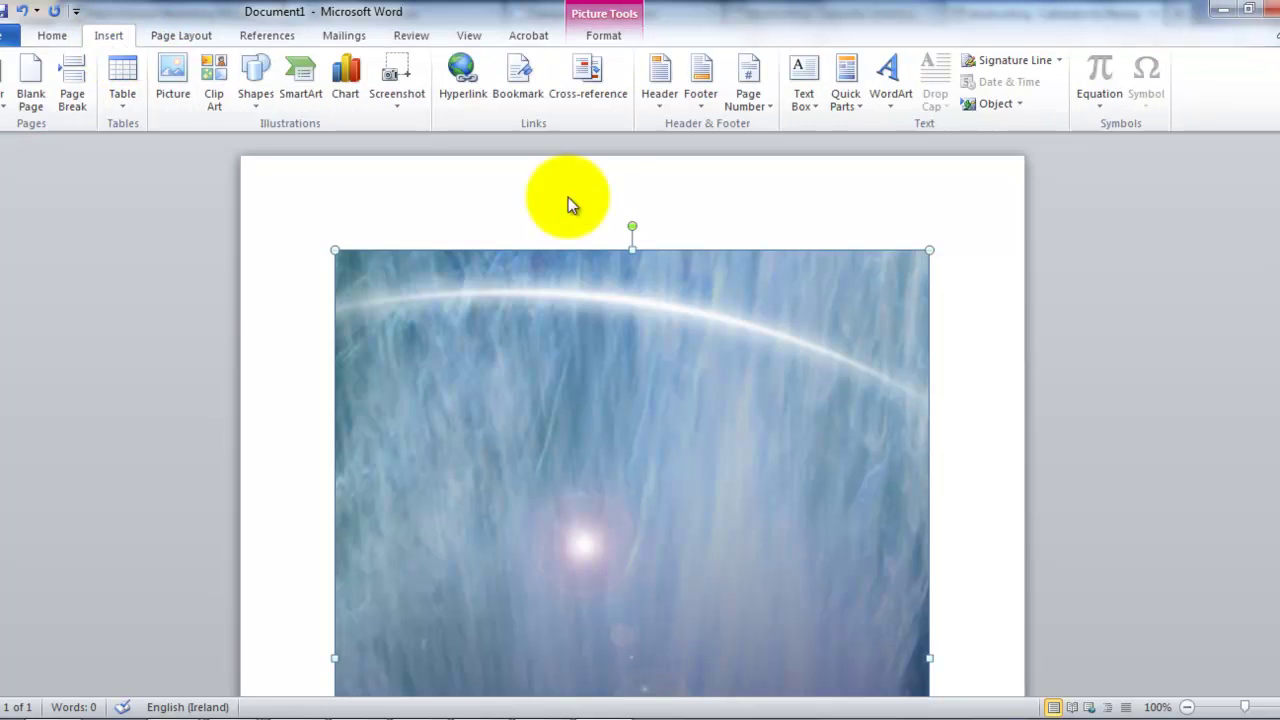
left_click(805, 105)
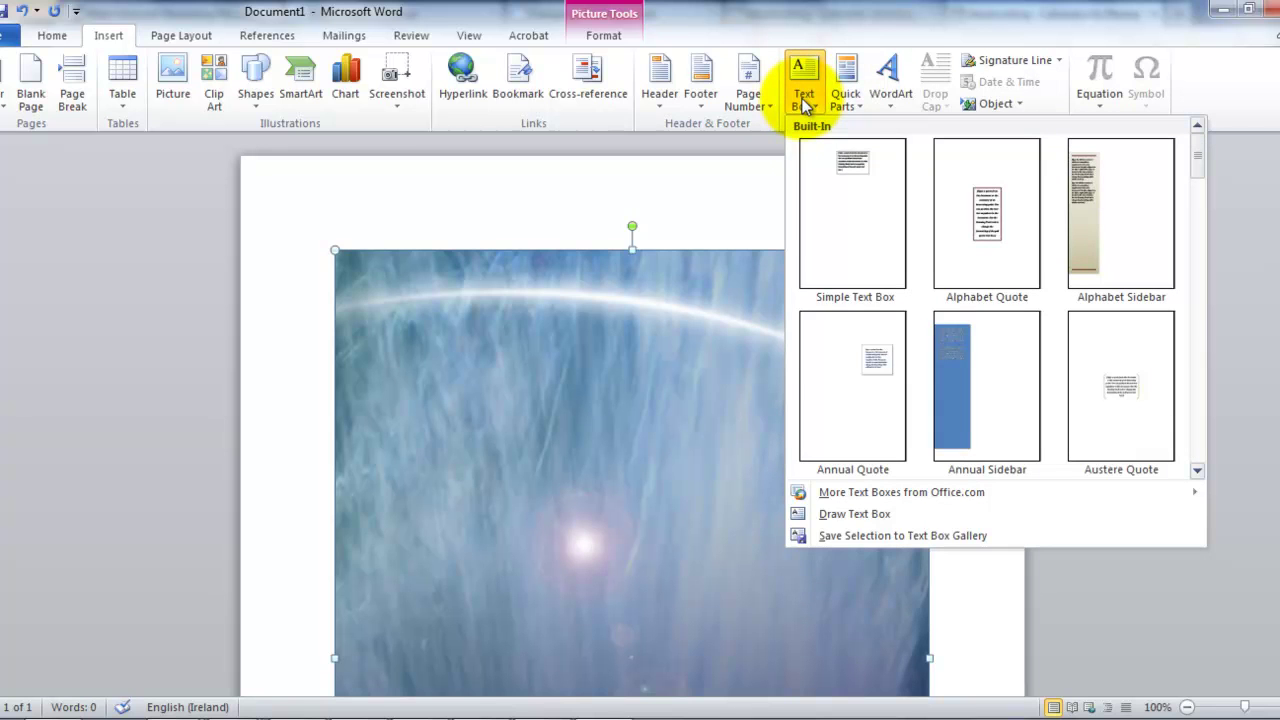
left_click(860, 221)
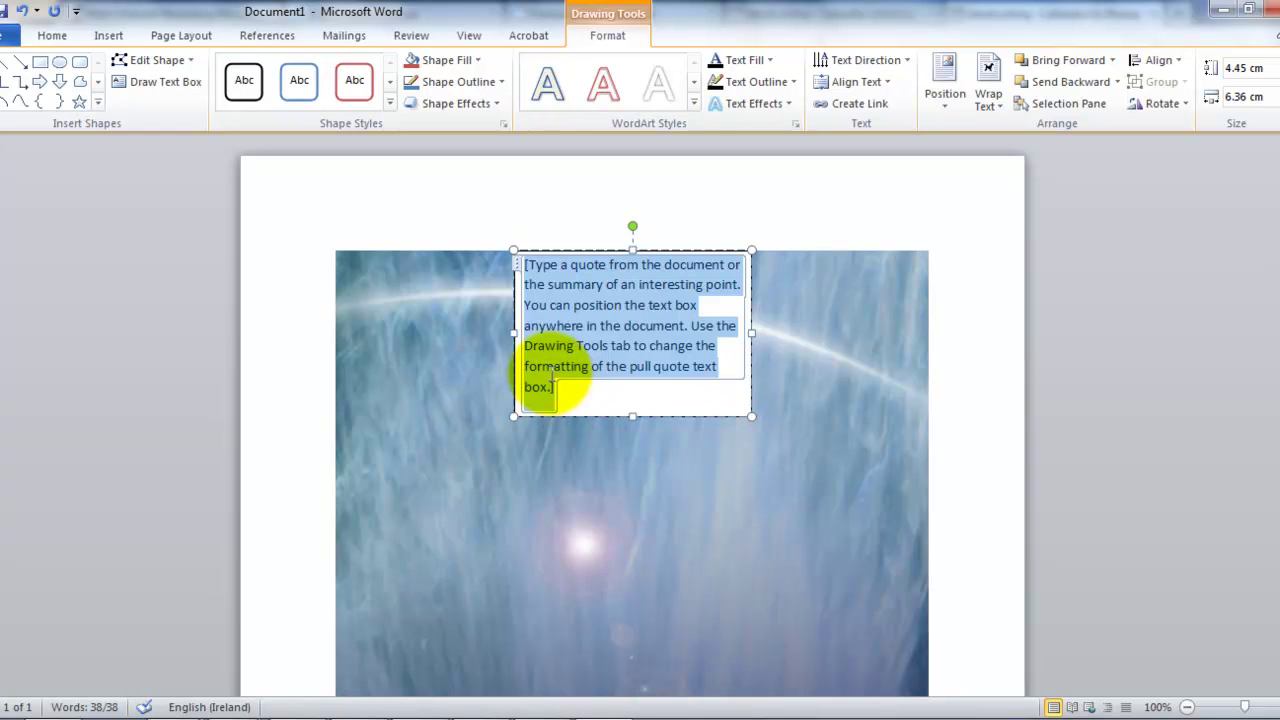
Step: Replace the placeholder with 'Apocalypse Man: The Beginning' and select the whole title
key("Delete")
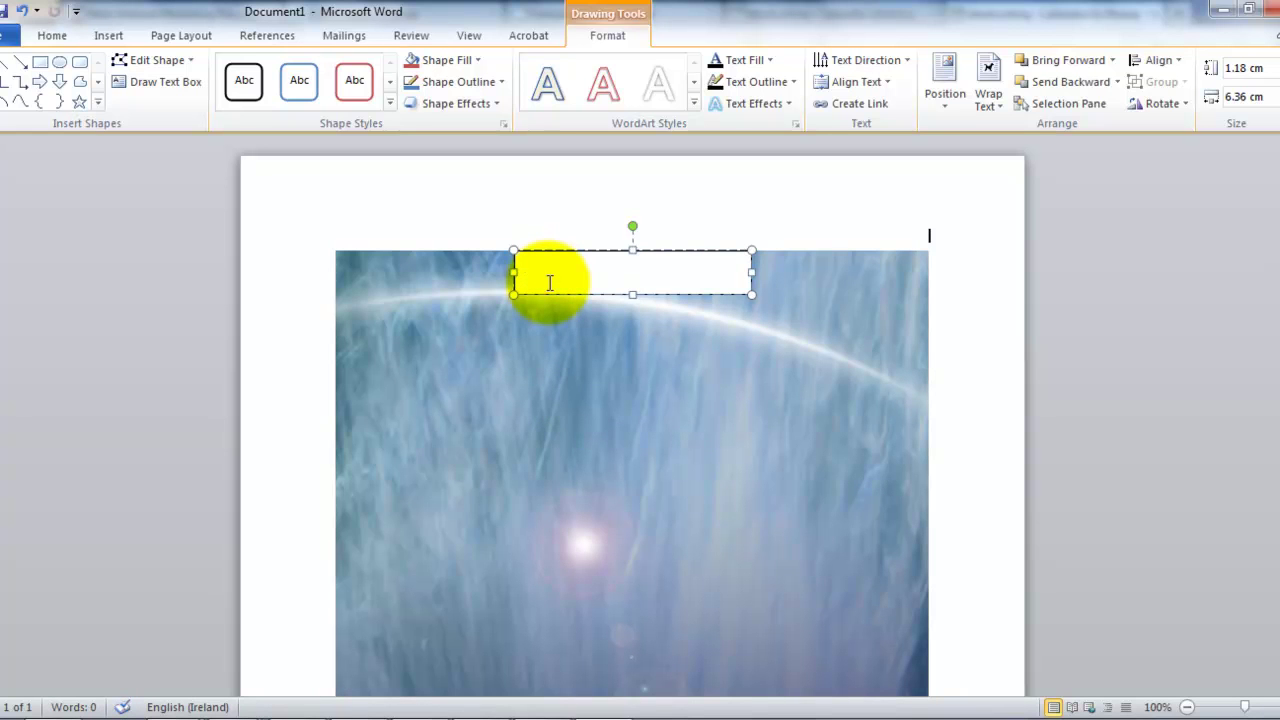
type("Apocalypse Man")
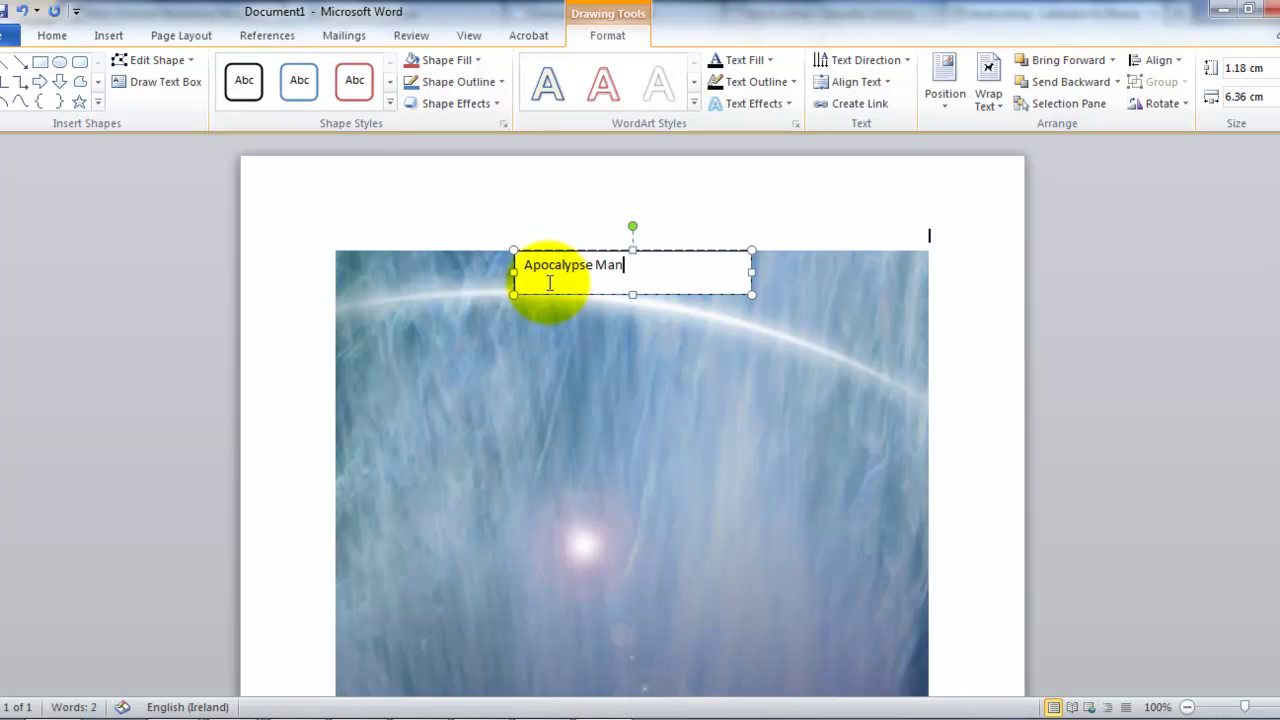
type(": The Beginning")
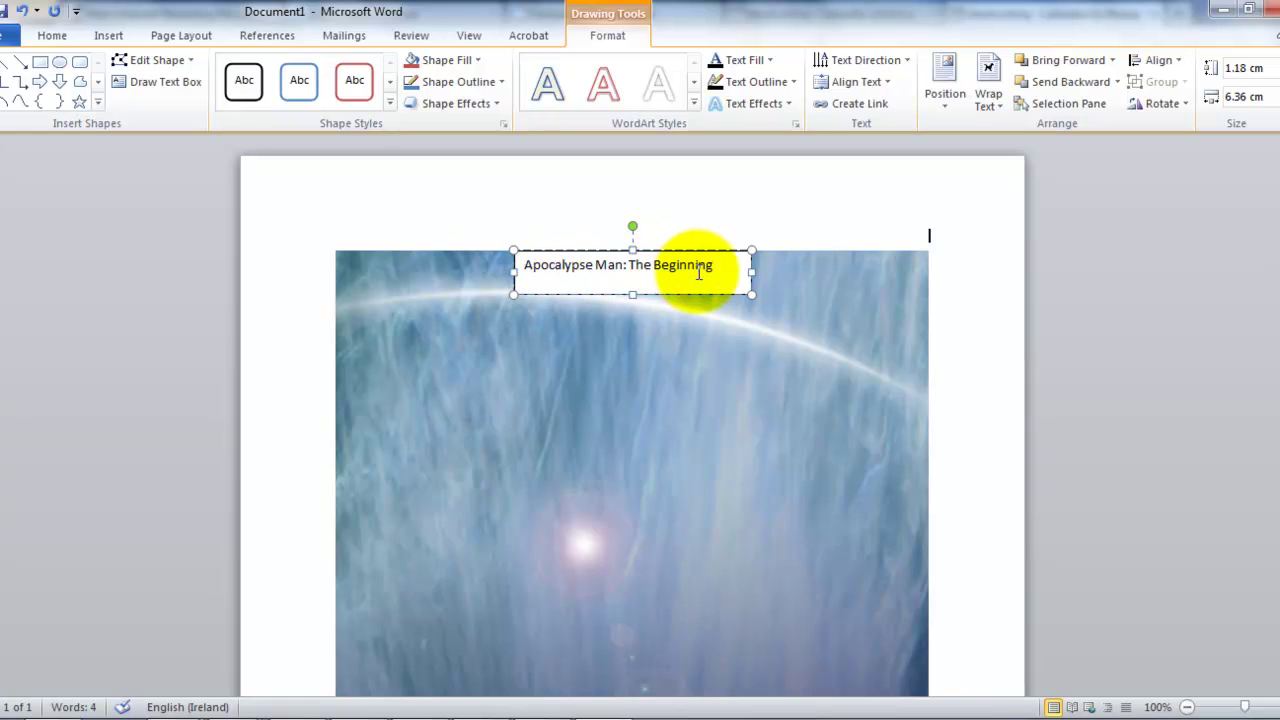
left_click_drag(722, 268, 526, 268)
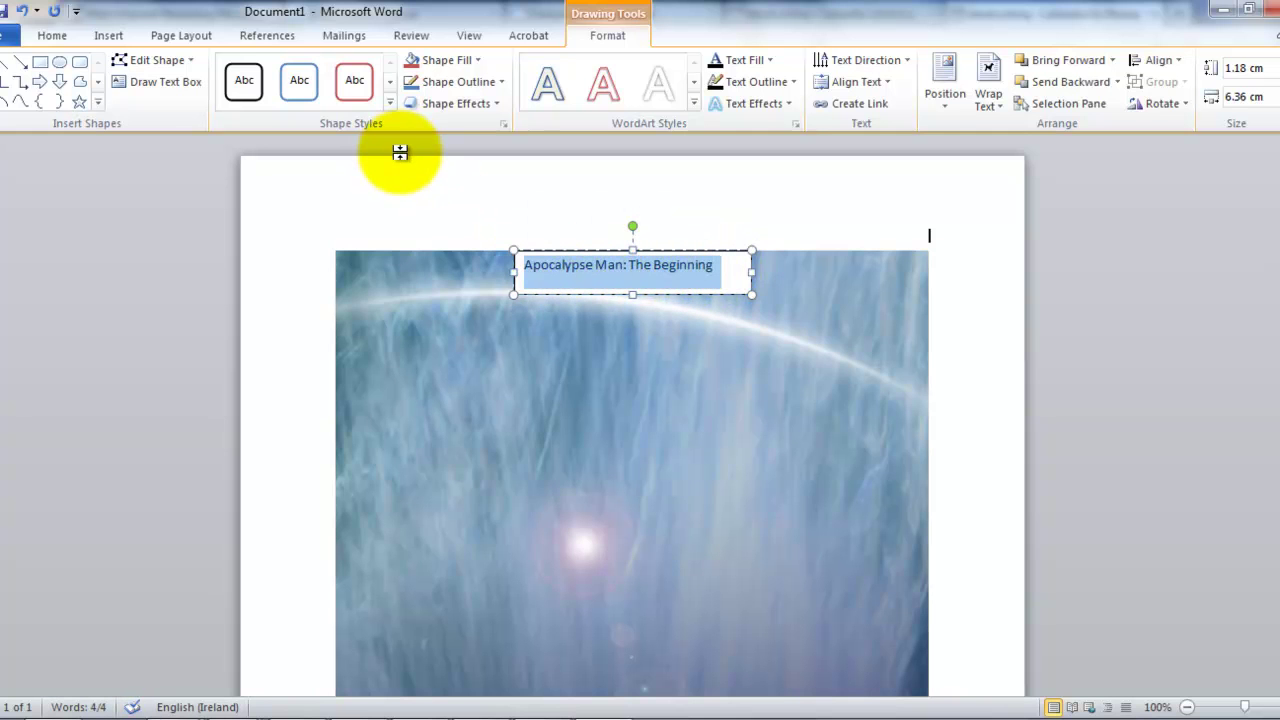
Step: Make the selected title bold and set its font to Berlin Sans FB
left_click(52, 38)
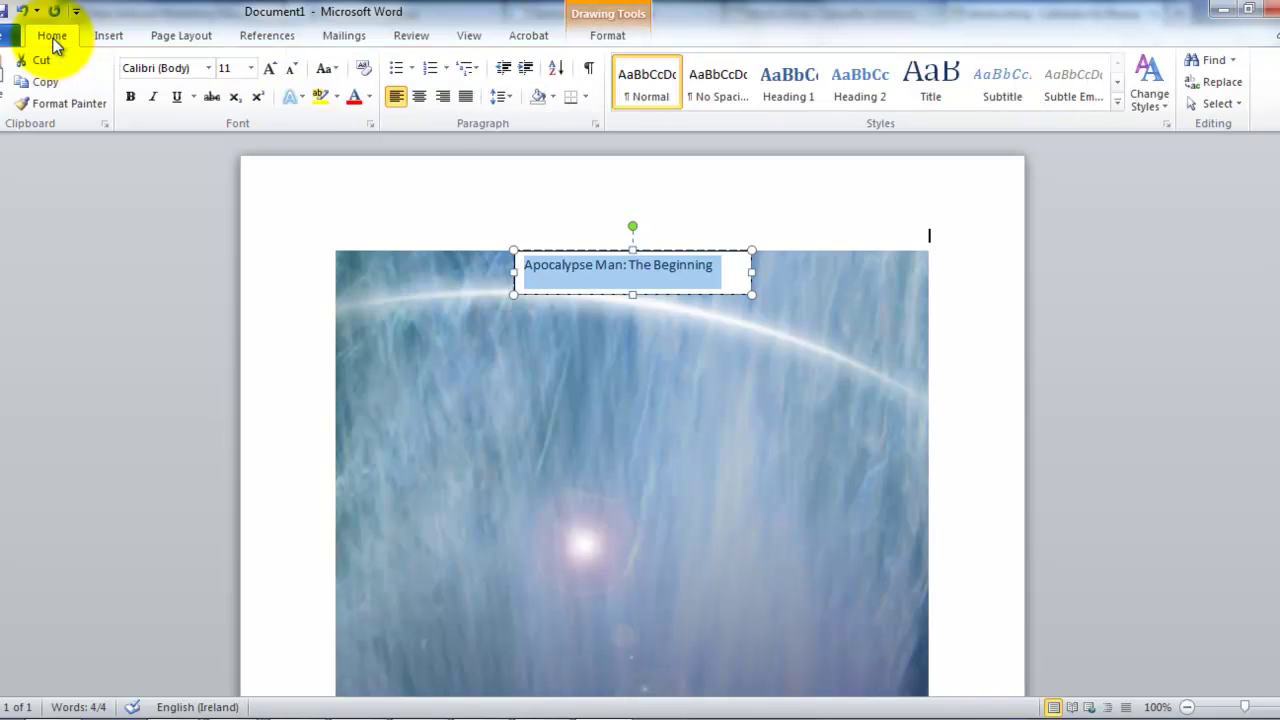
left_click(131, 97)
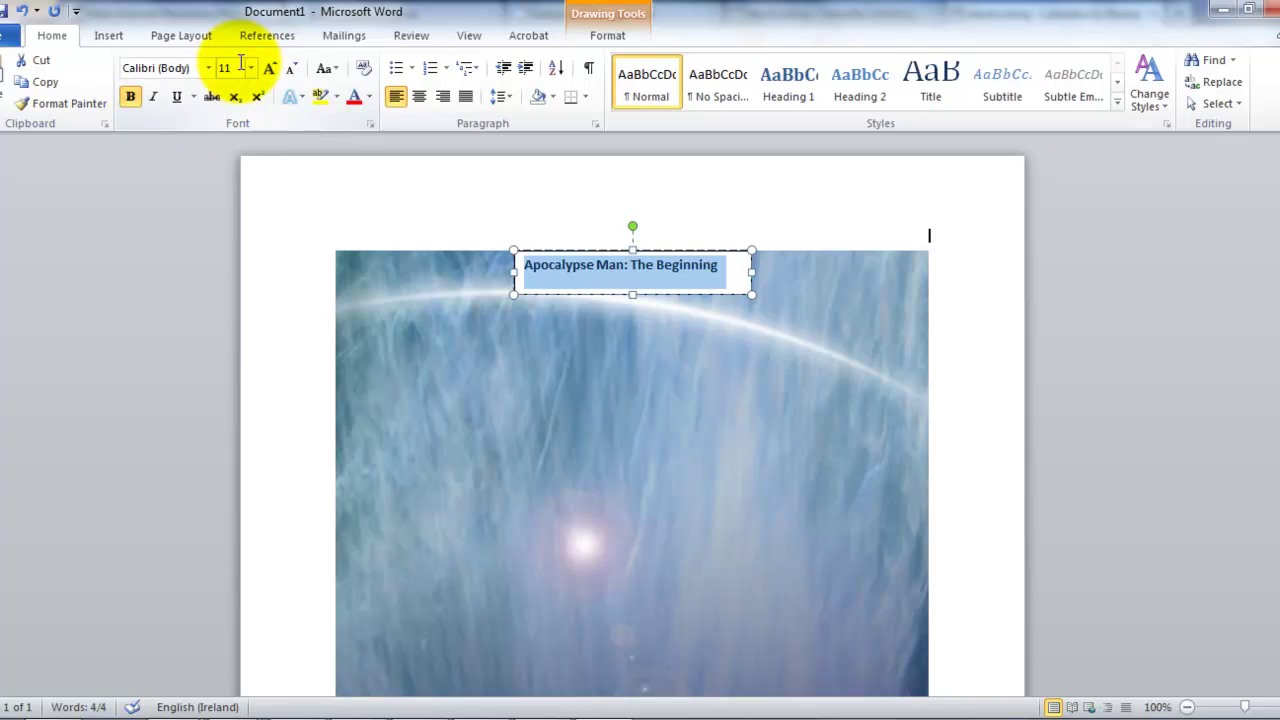
left_click(209, 69)
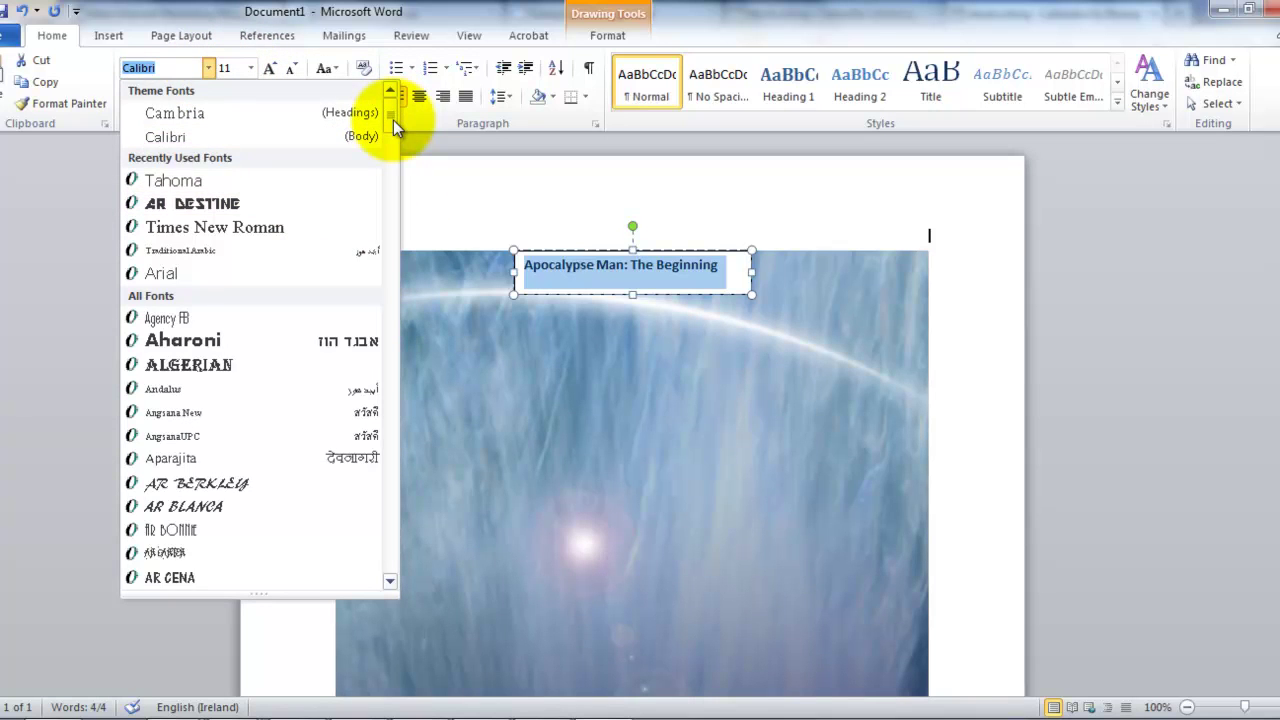
left_click_drag(393, 120, 384, 181)
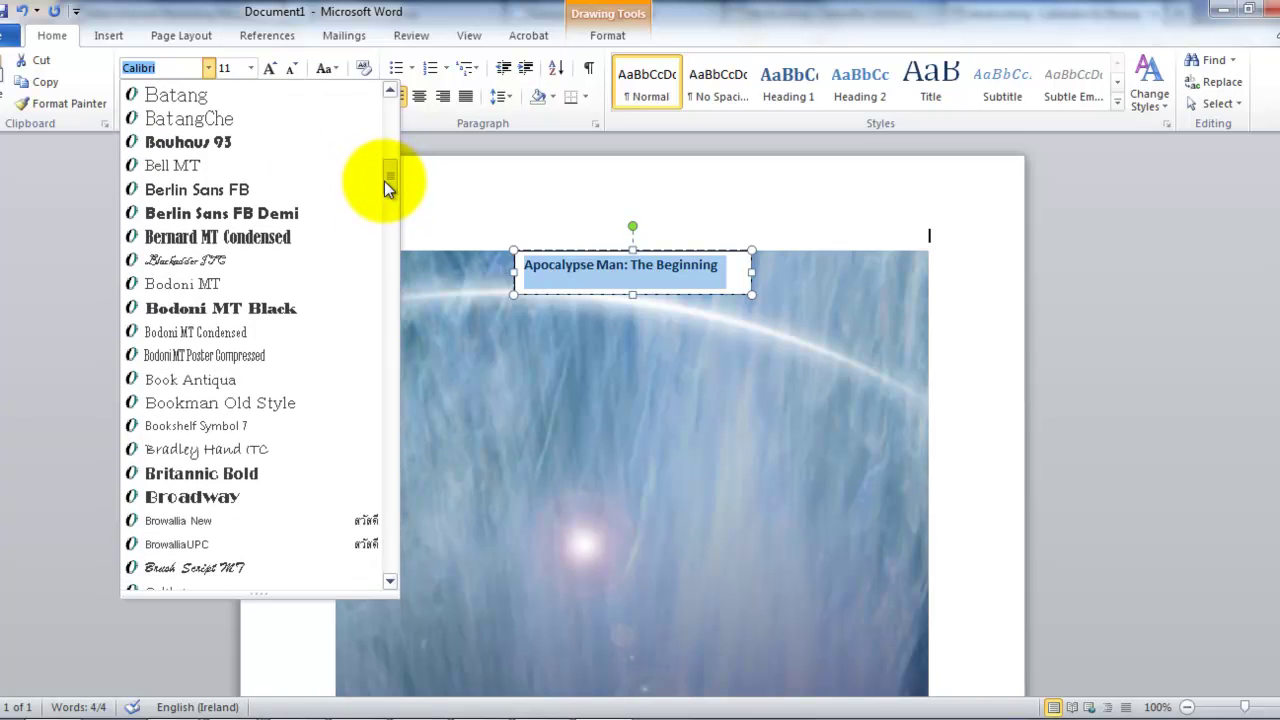
left_click(232, 194)
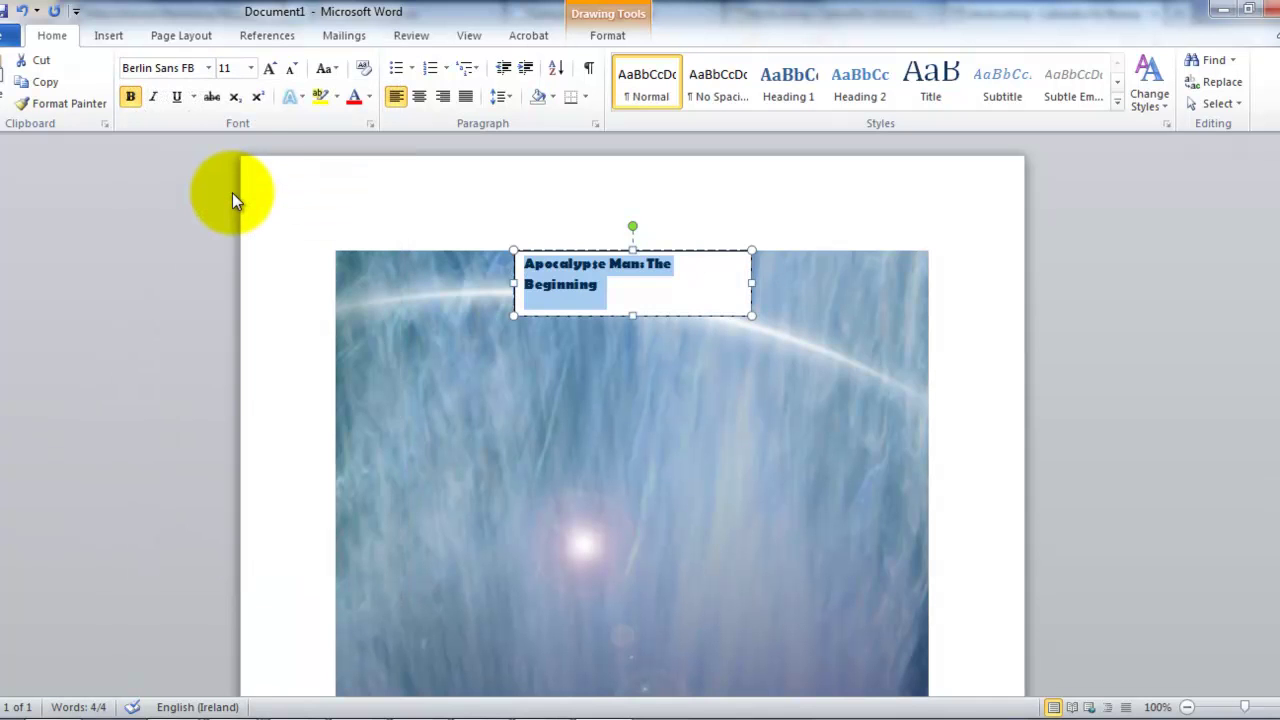
Step: Set the title to 36 pt, centre it, and widen the text box to a three-line wrap
left_click(250, 68)
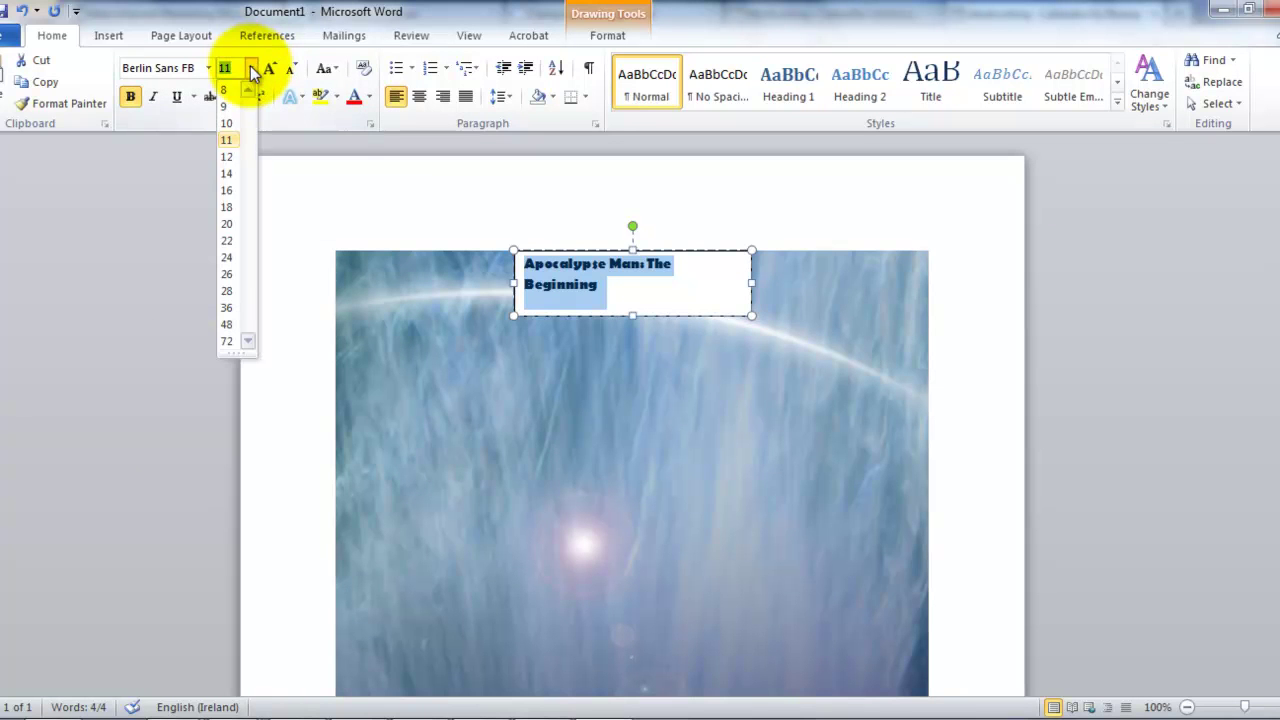
left_click(226, 308)
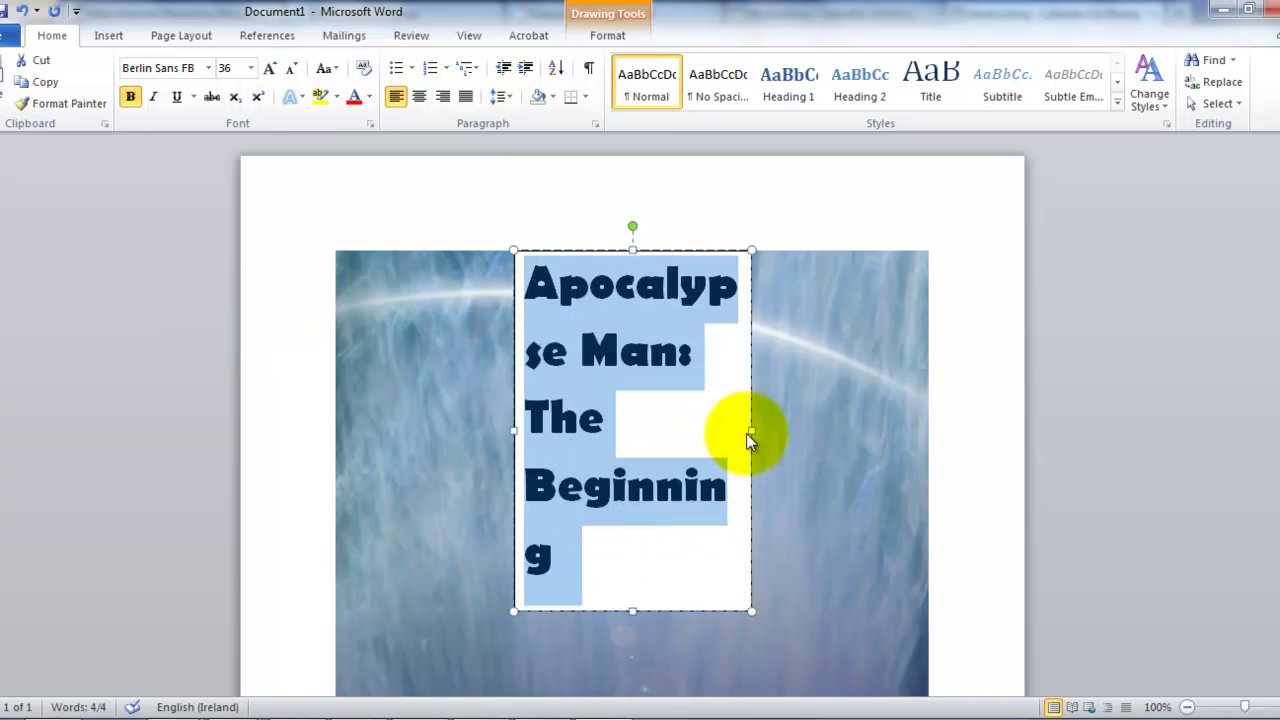
left_click_drag(748, 433, 756, 431)
left_click_drag(571, 557, 508, 349)
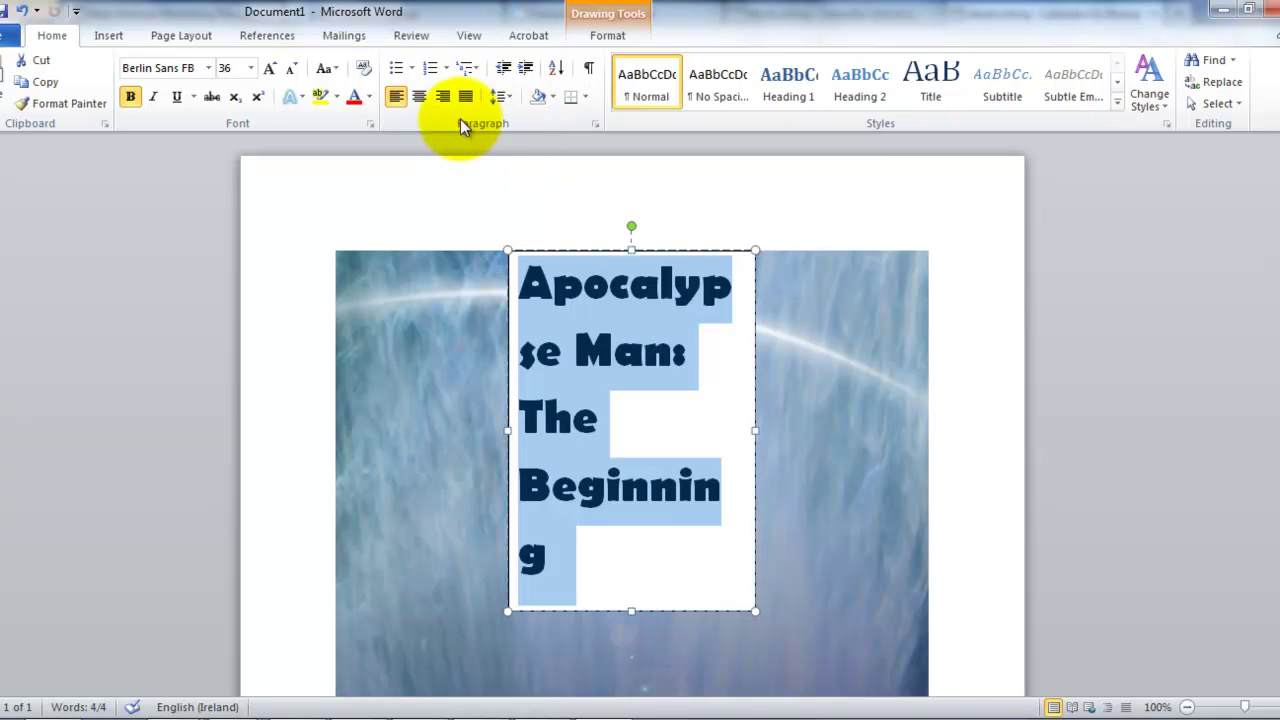
left_click(422, 99)
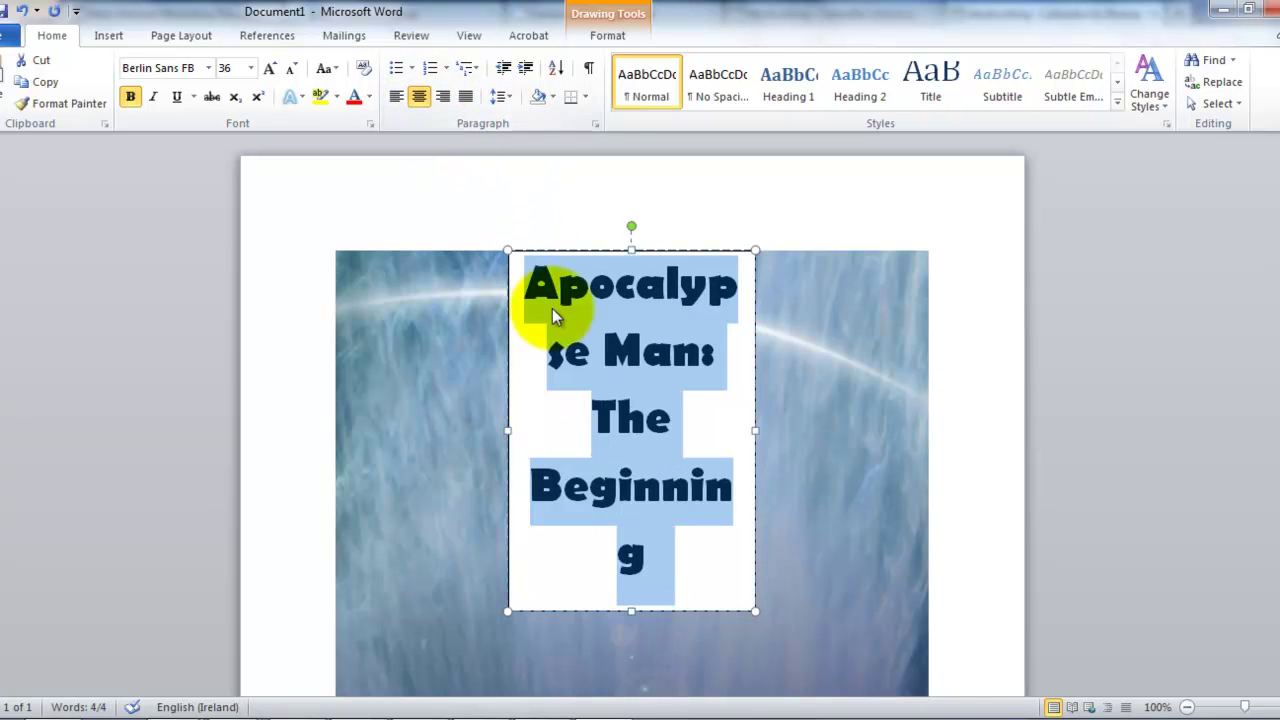
left_click_drag(757, 430, 771, 430)
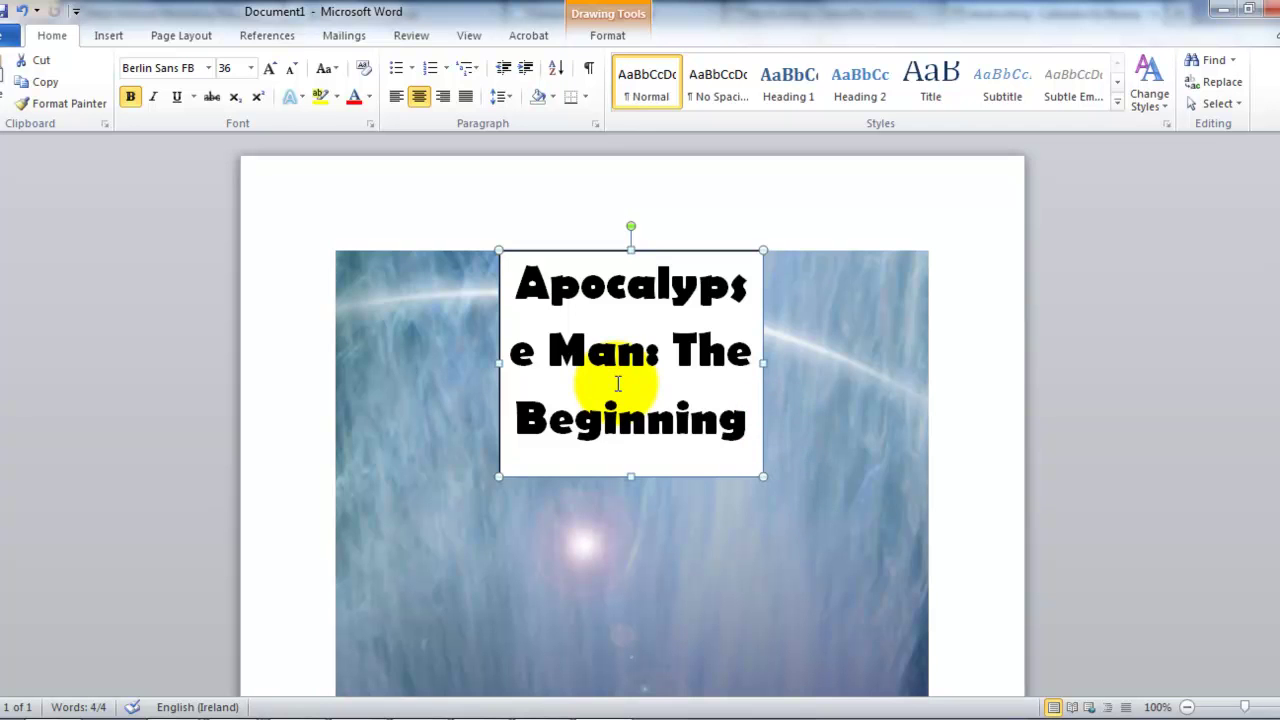
left_click_drag(751, 420, 530, 322)
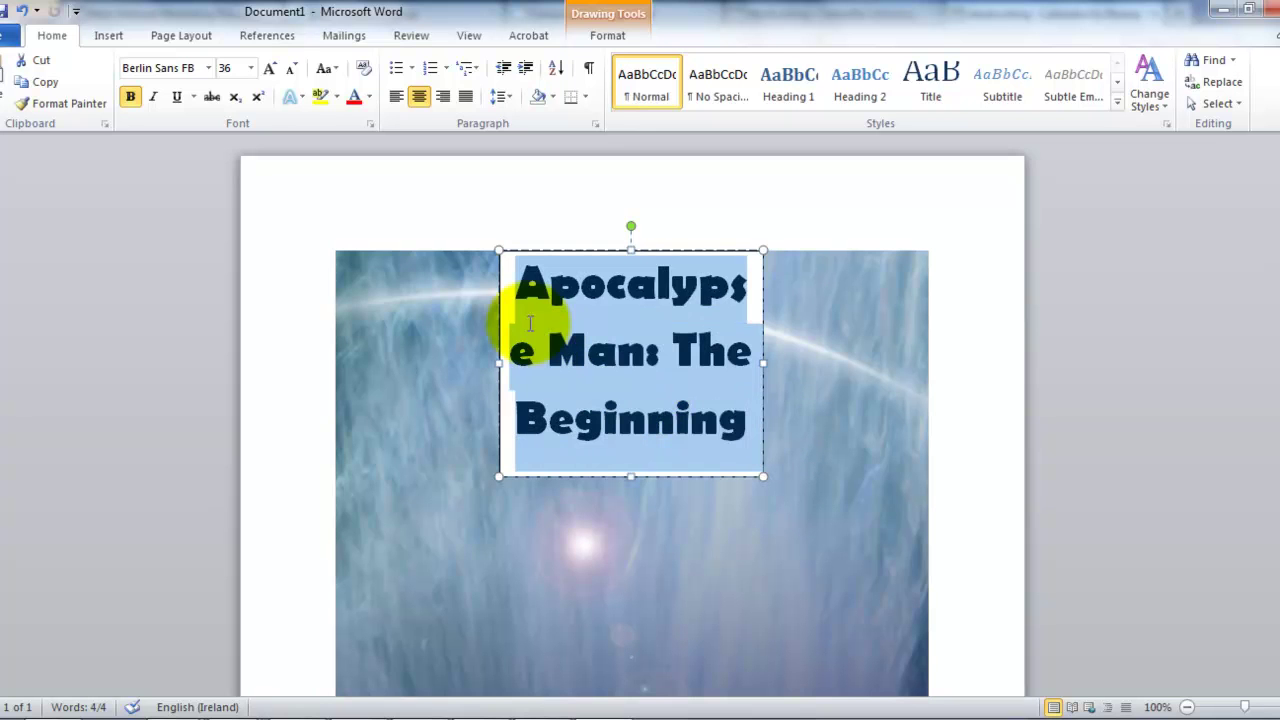
Step: Change the title font to Centaur
left_click(208, 68)
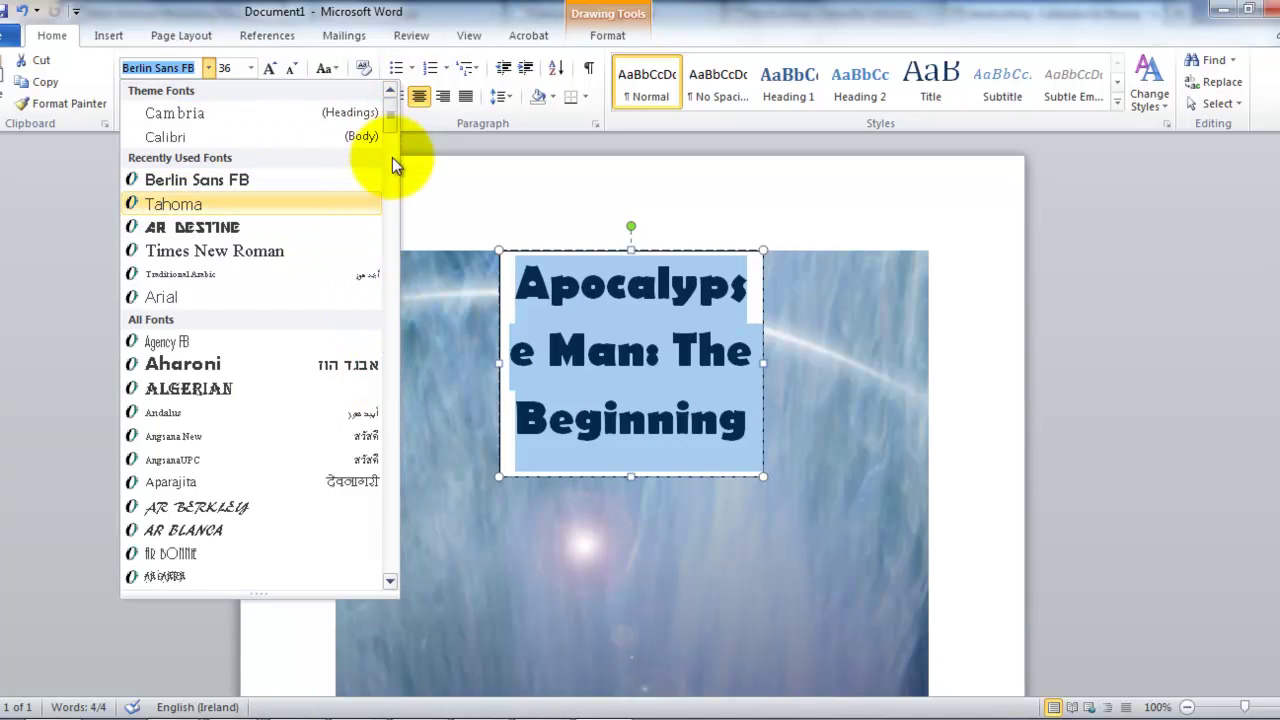
scroll(392, 165, "down", 15)
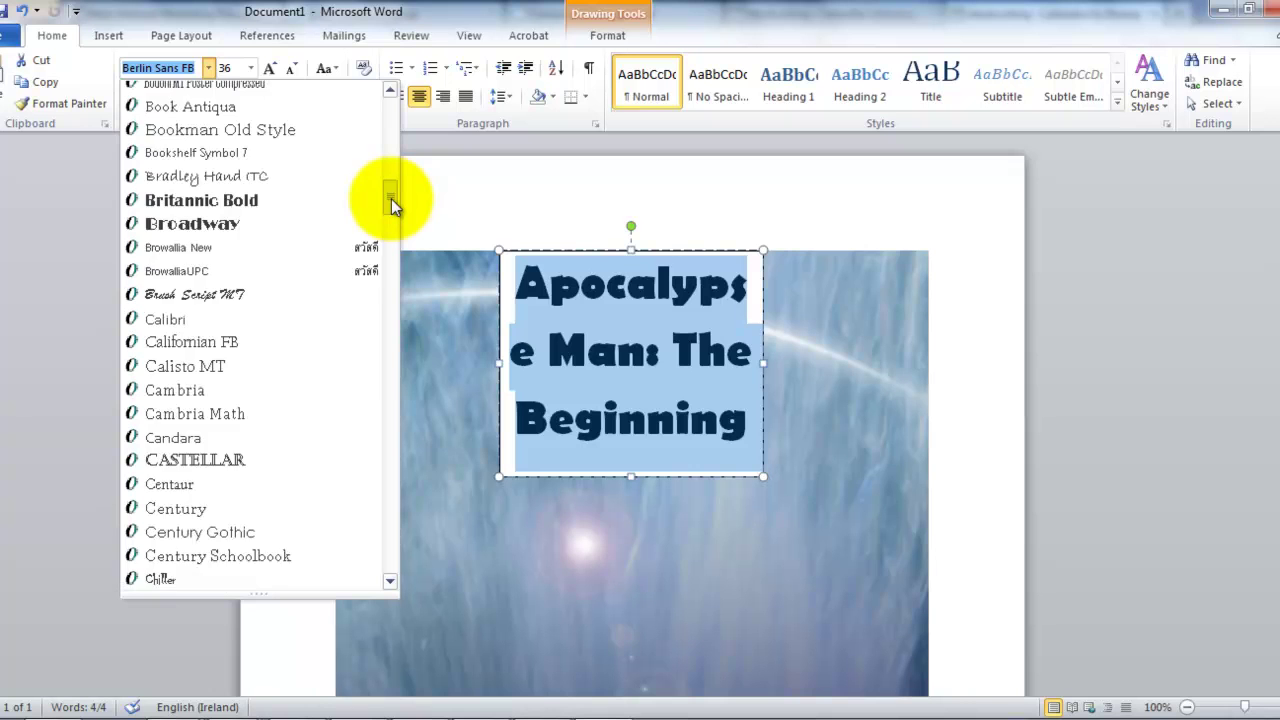
left_click_drag(391, 198, 391, 208)
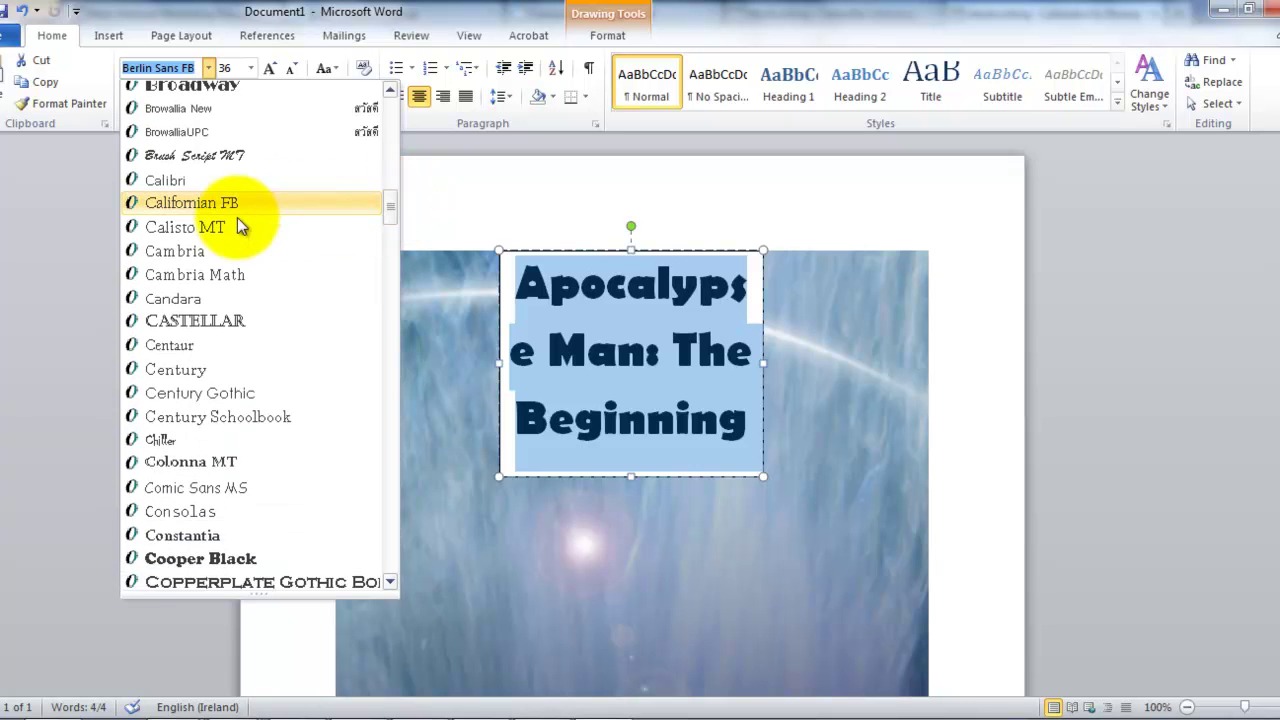
left_click(183, 348)
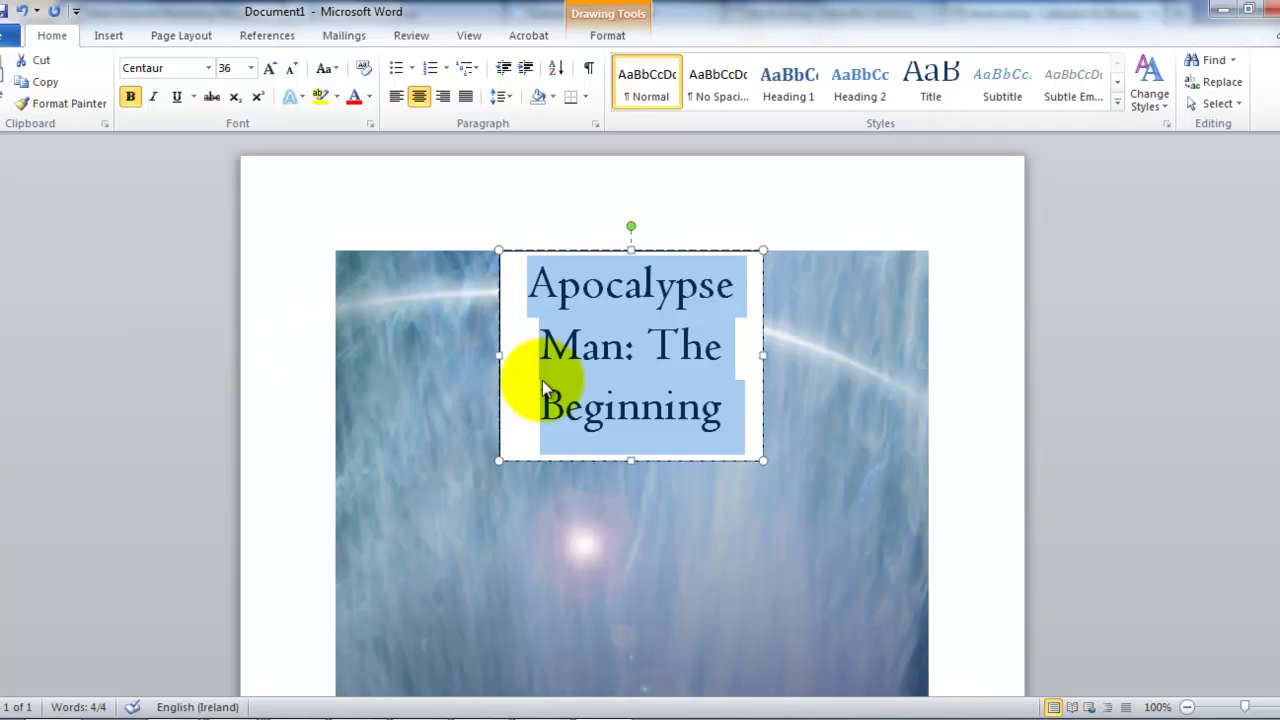
Step: Insert a line break before 'The' so the title spans four lines
left_click(540, 381)
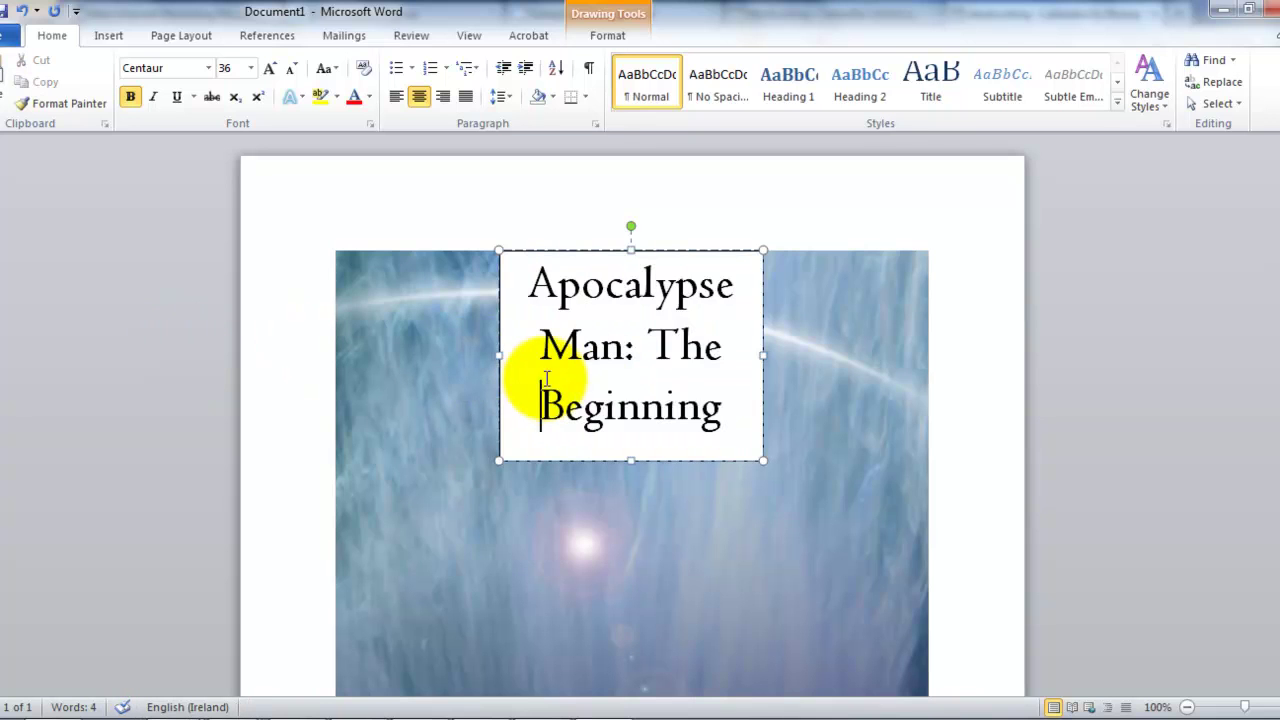
left_click(657, 346)
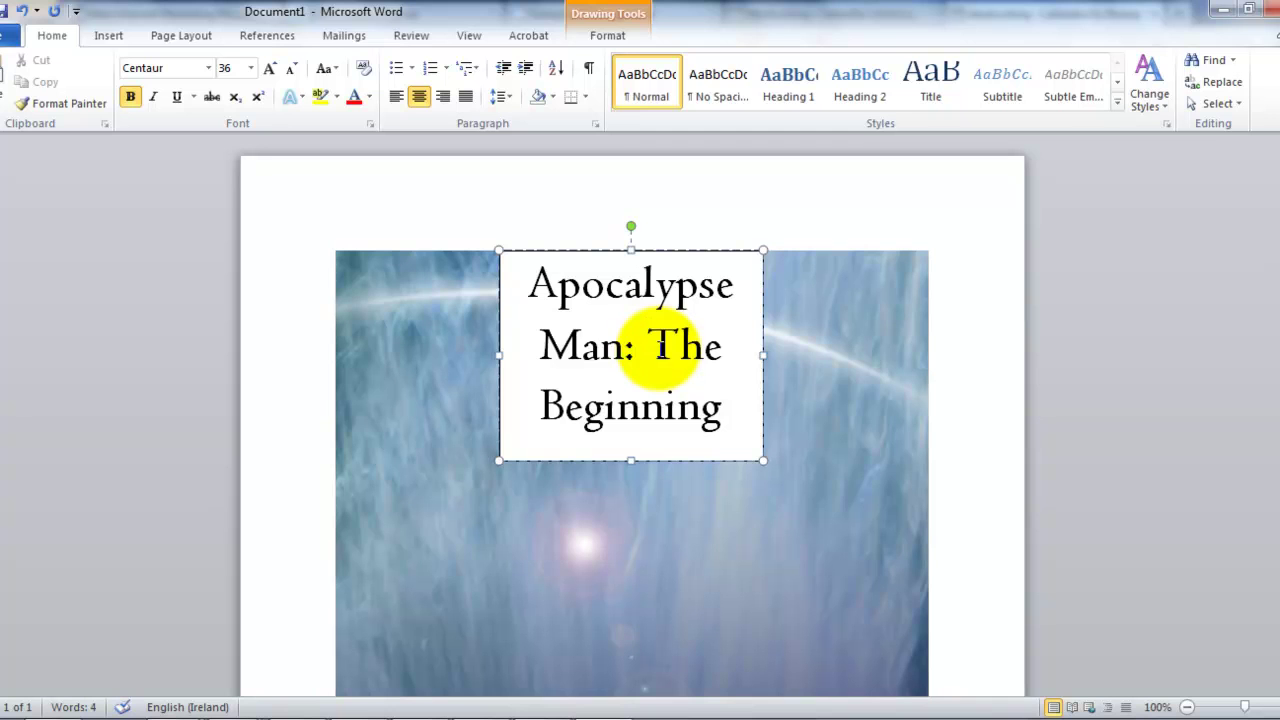
key("Return")
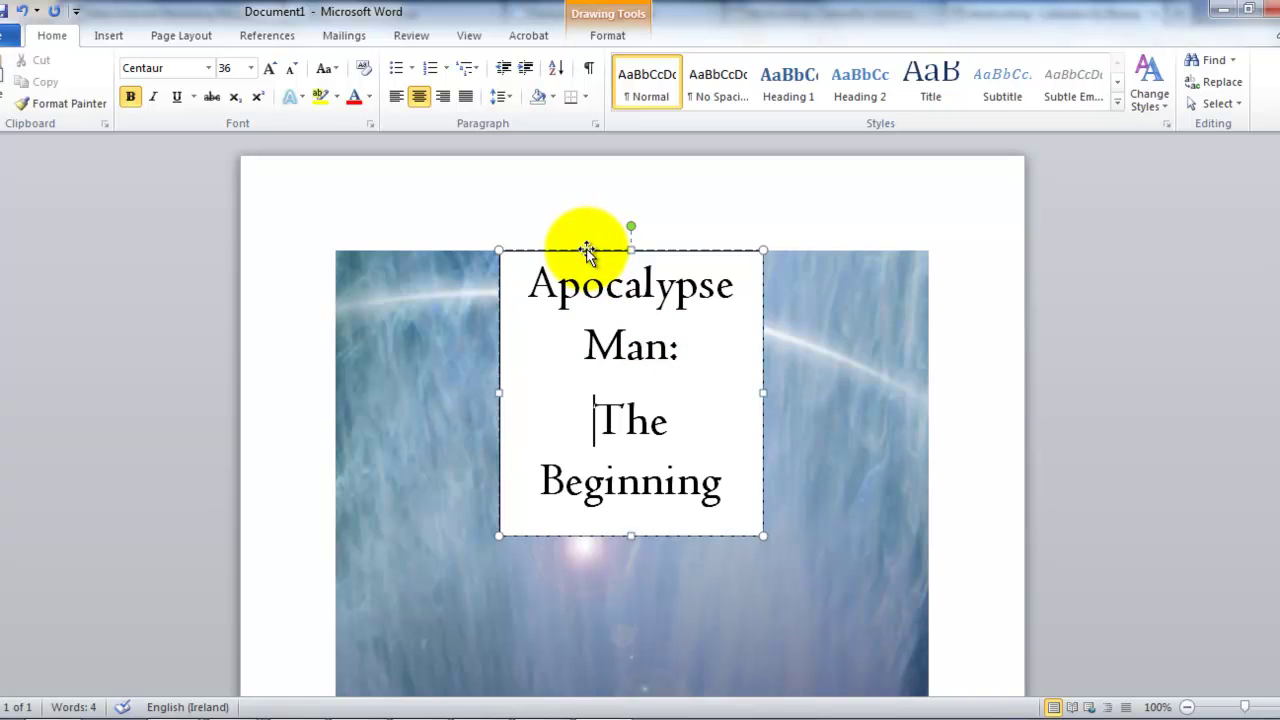
Step: Move the title box down onto the picture, just beneath the arc of light
left_click(584, 250)
left_click(584, 250)
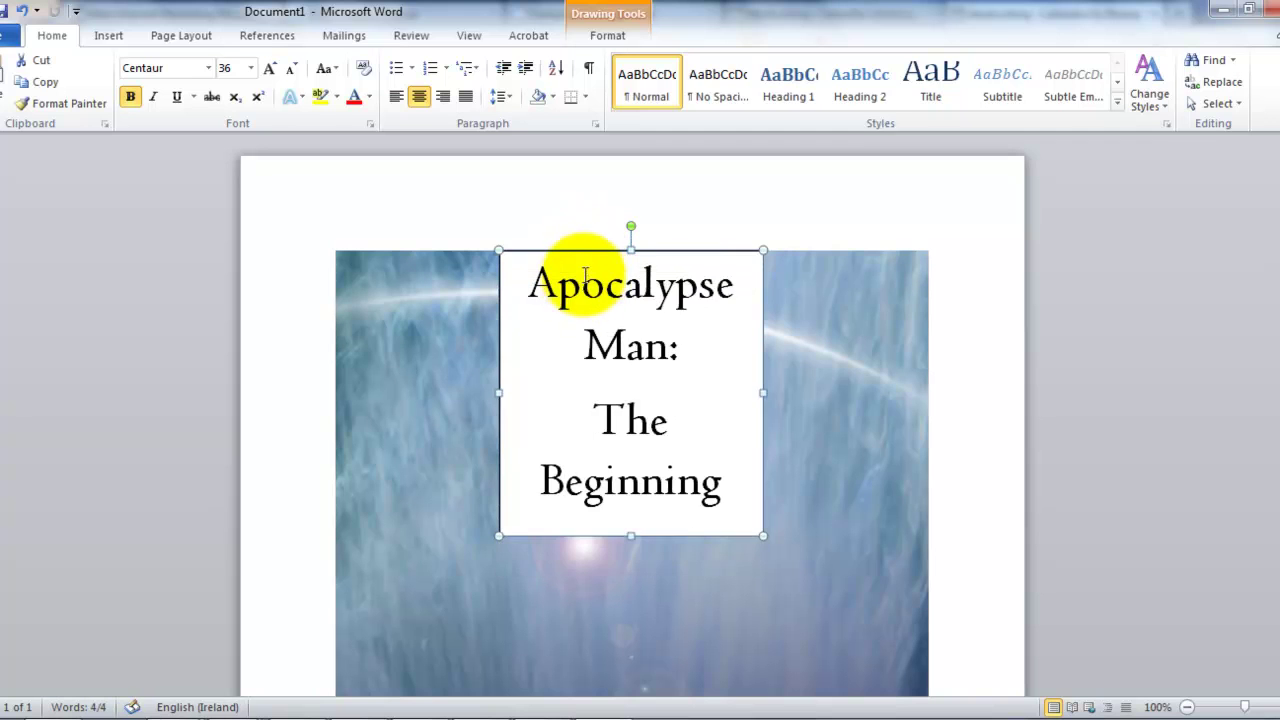
left_click_drag(584, 254, 569, 321)
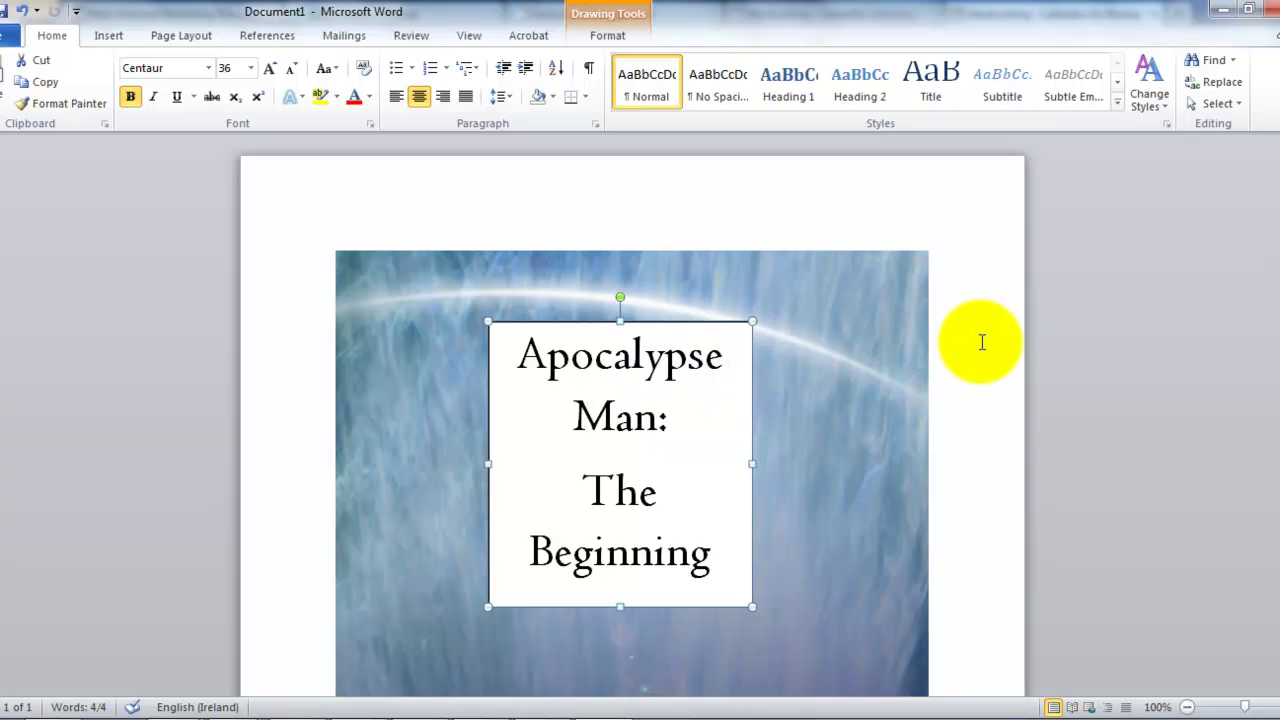
key("Return")
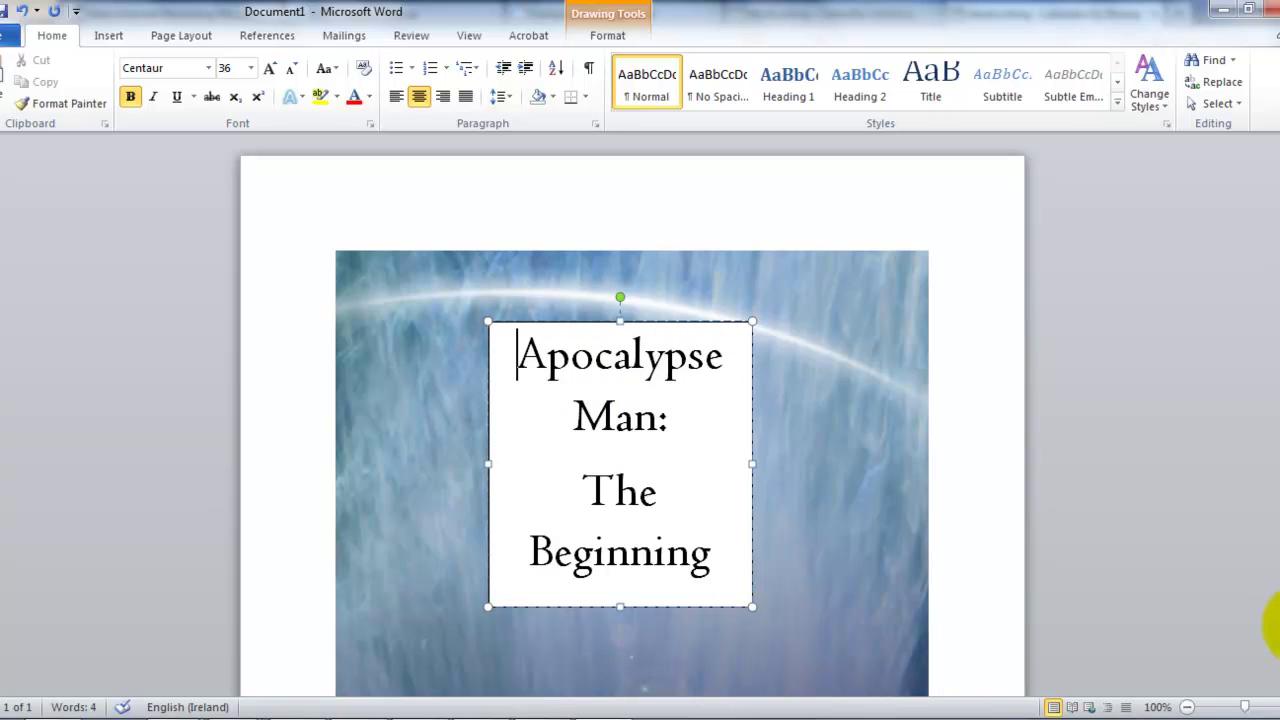
Step: Place the cursor after 'Beginning' in the title box and show its Drawing Tools Format options
scroll(1275, 635, "down", 1)
scroll(1275, 635, "down", 1)
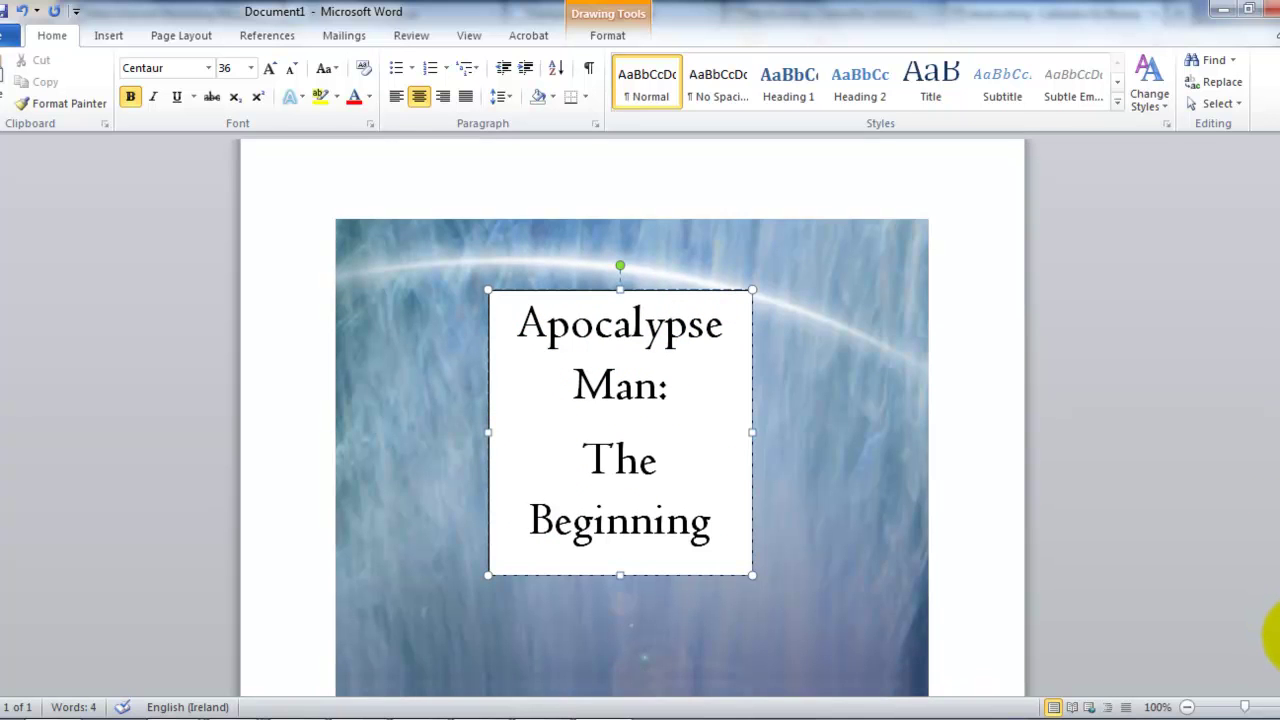
scroll(1275, 635, "down", 1)
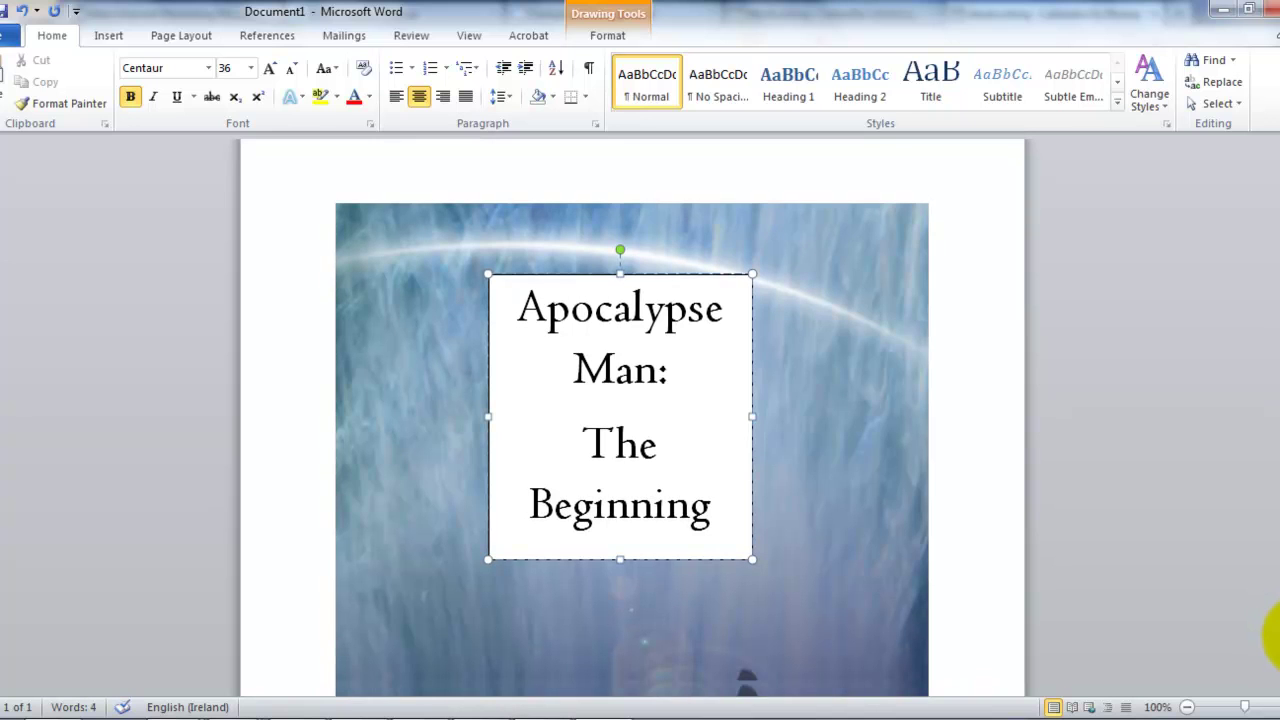
scroll(1275, 635, "down", 1)
scroll(1275, 635, "down", 1)
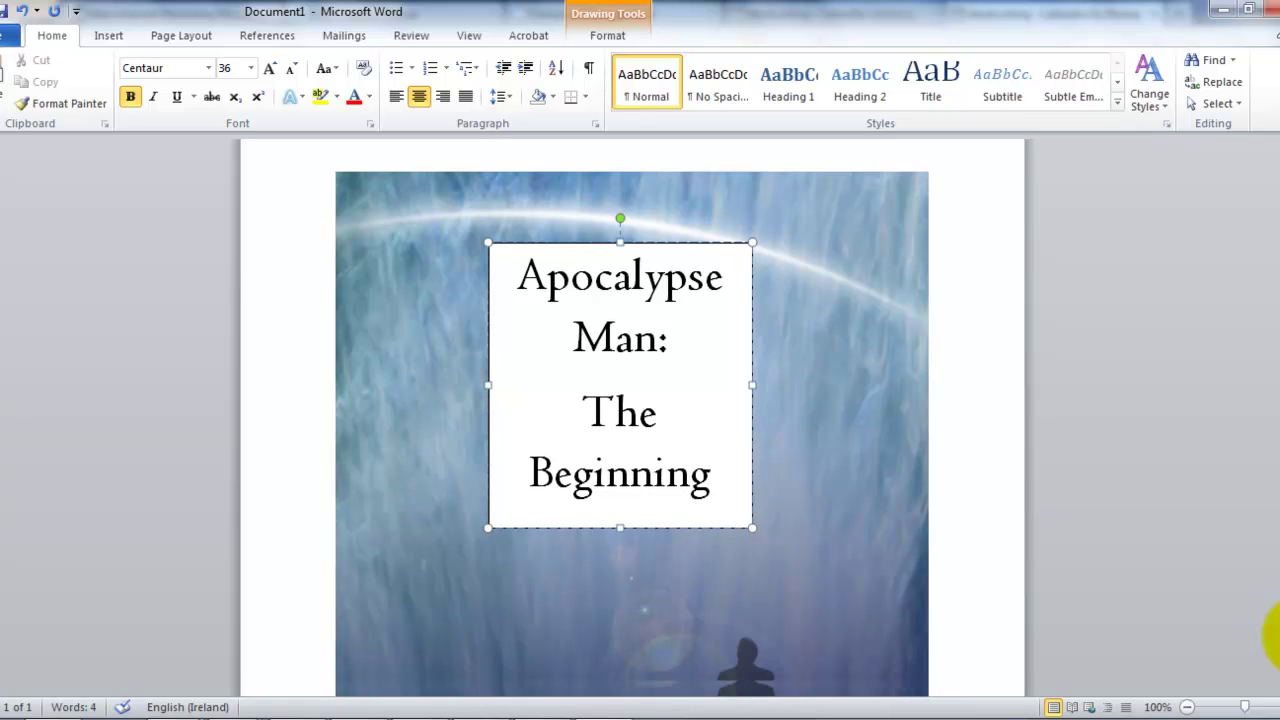
scroll(1275, 635, "down", 1)
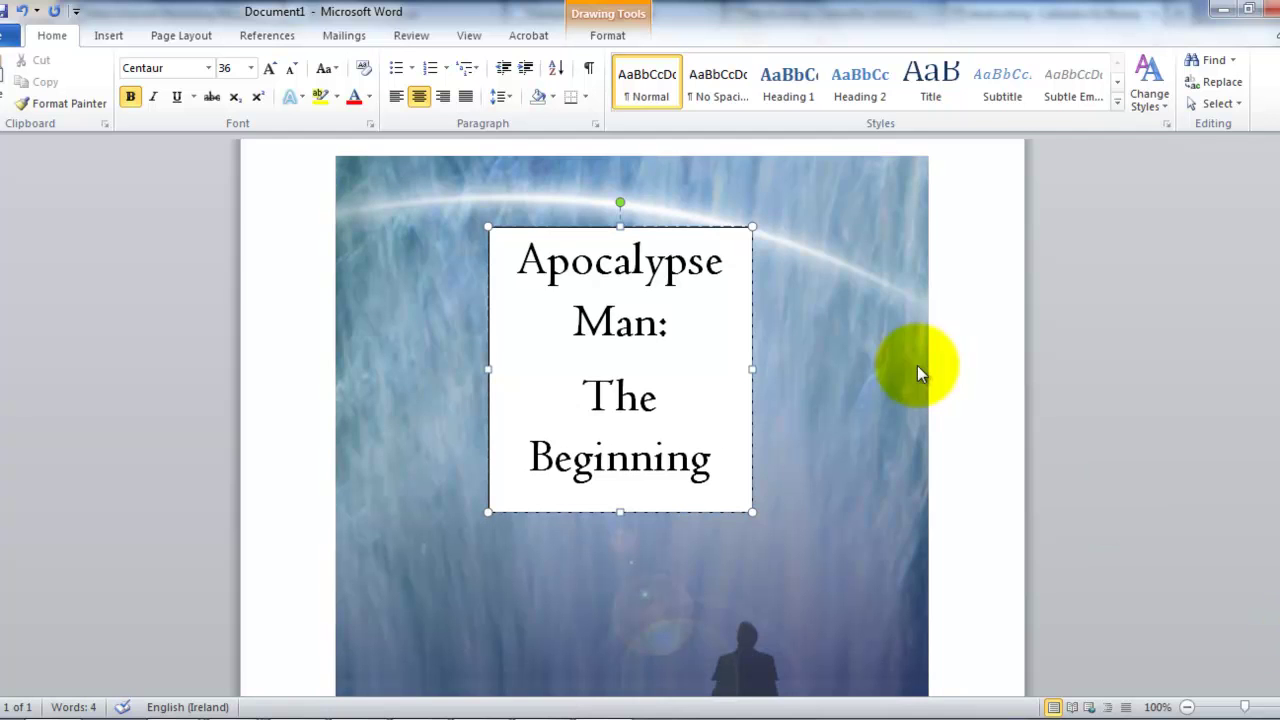
scroll(681, 341, "down", 1)
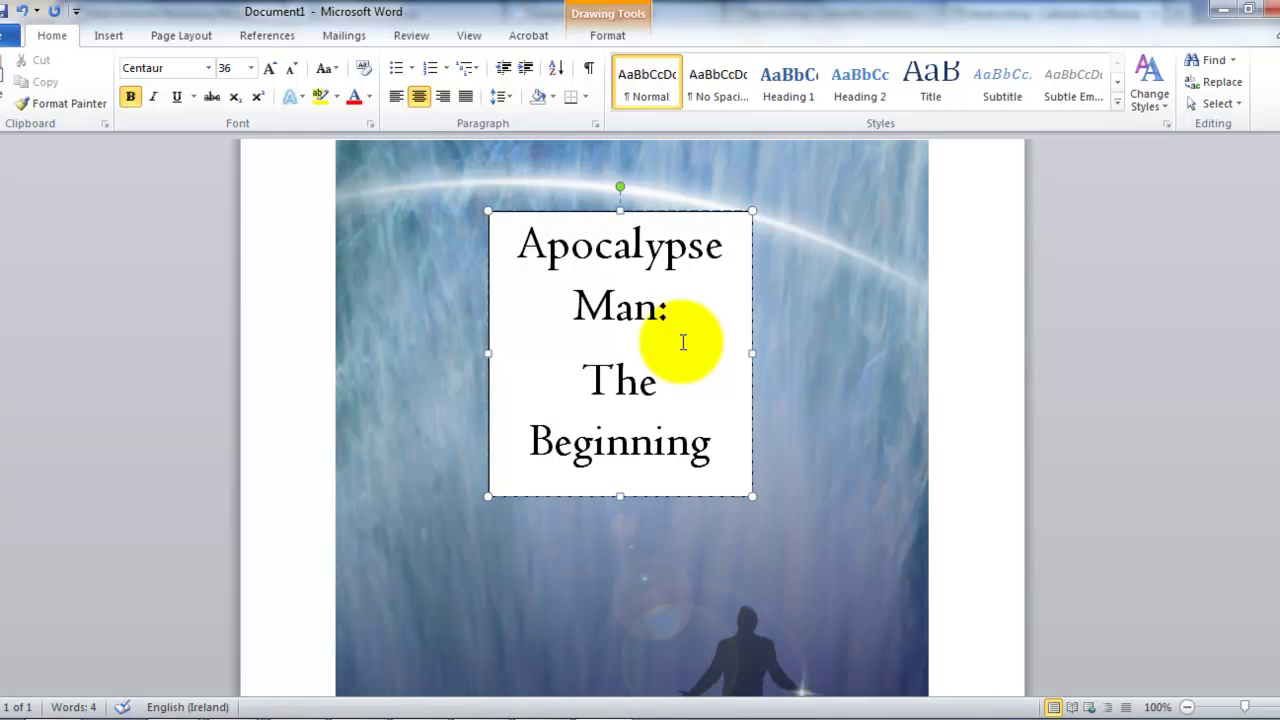
left_click(686, 337)
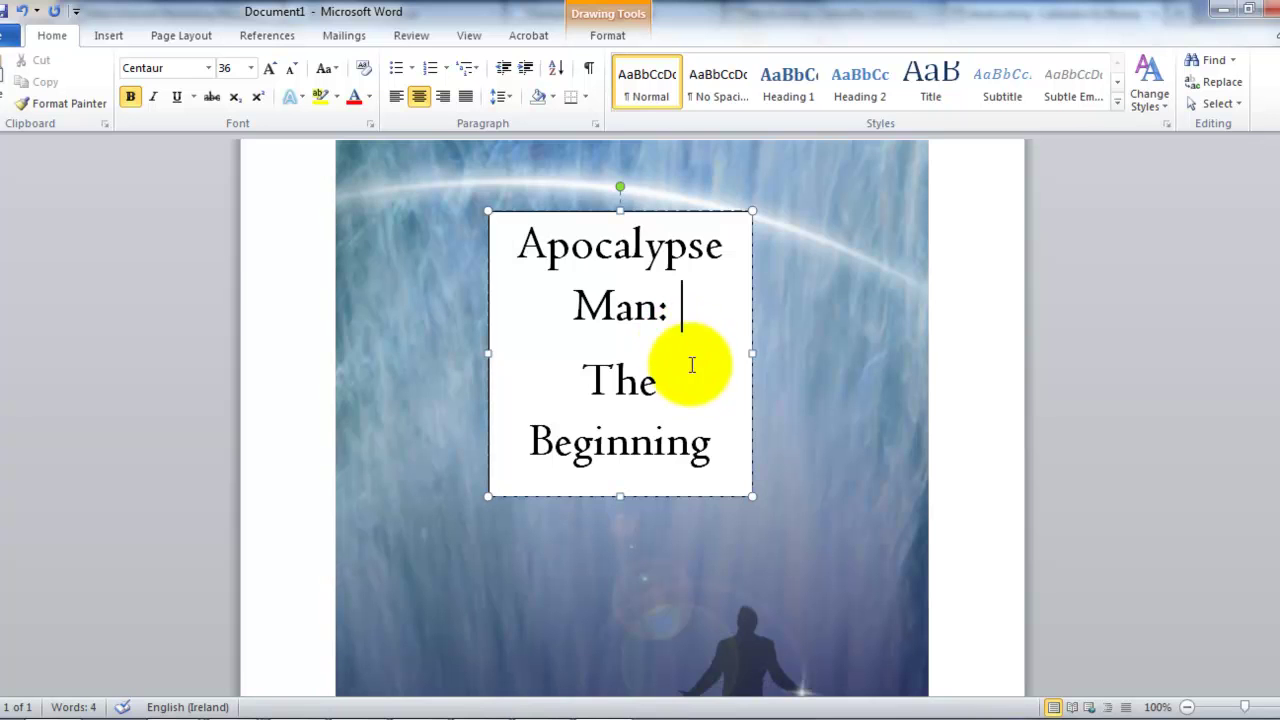
left_click(720, 460)
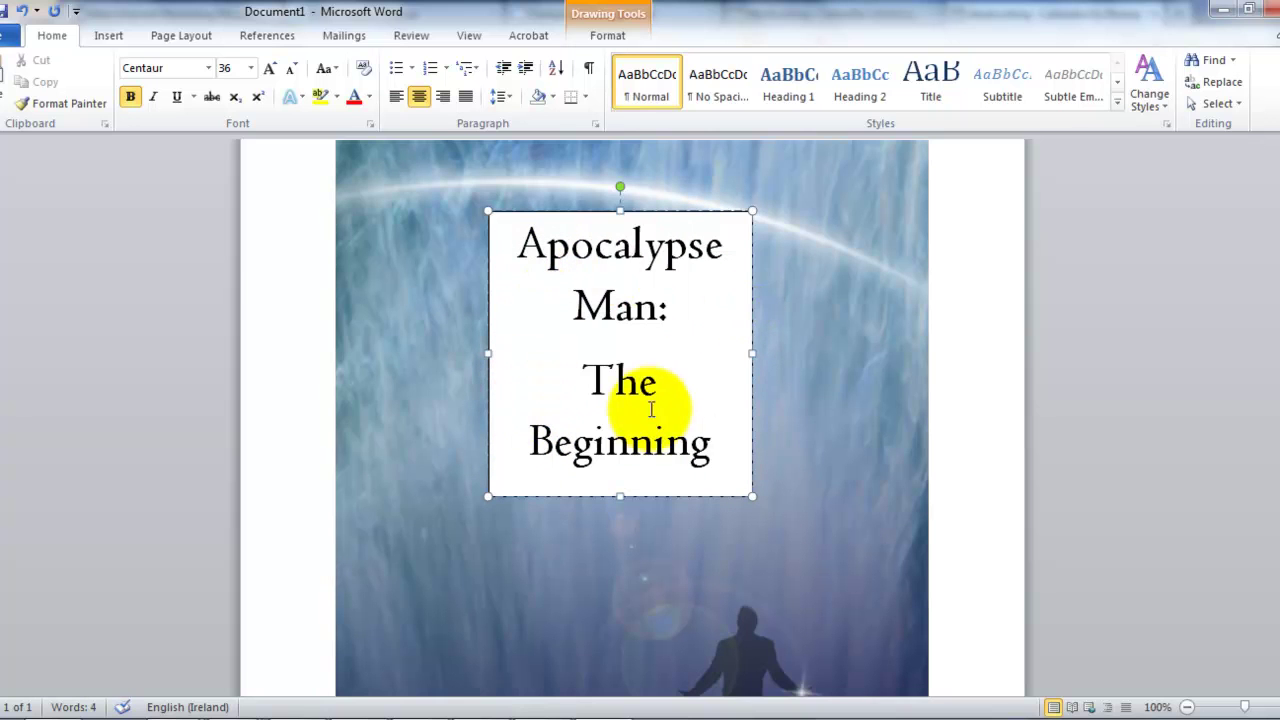
left_click(605, 30)
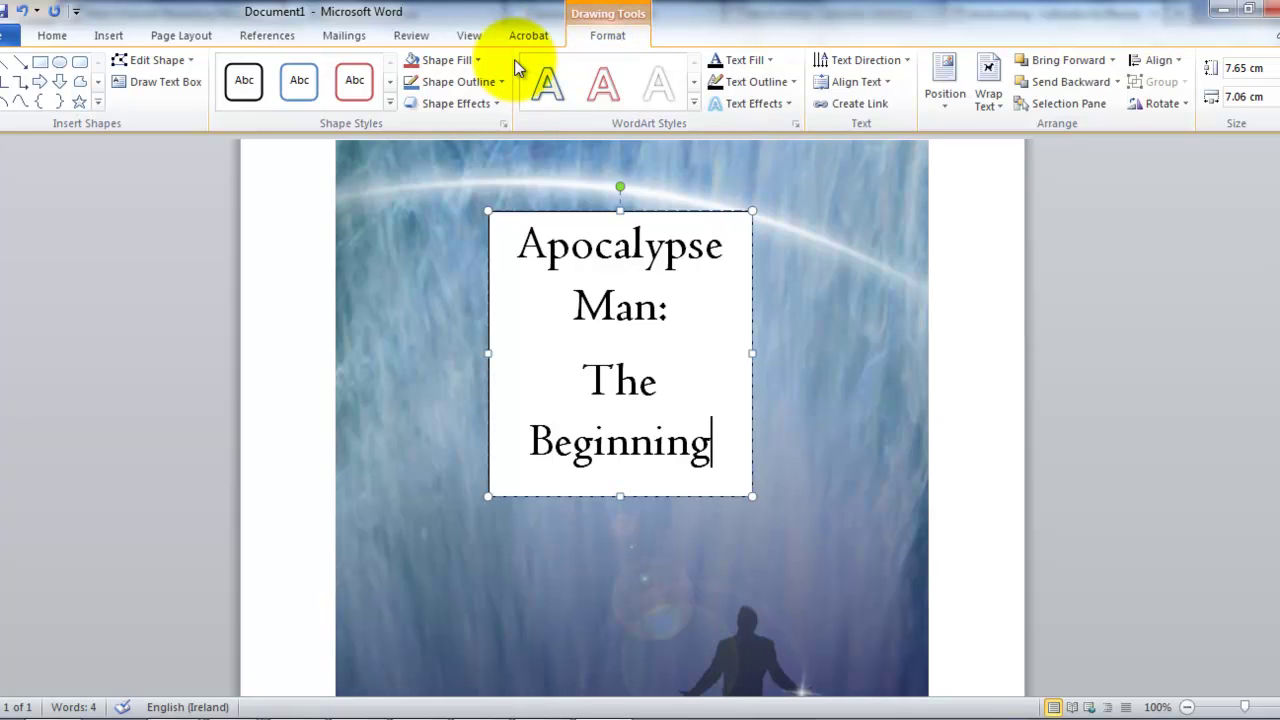
Step: Set the title text box's Shape Fill to No Fill
left_click(478, 62)
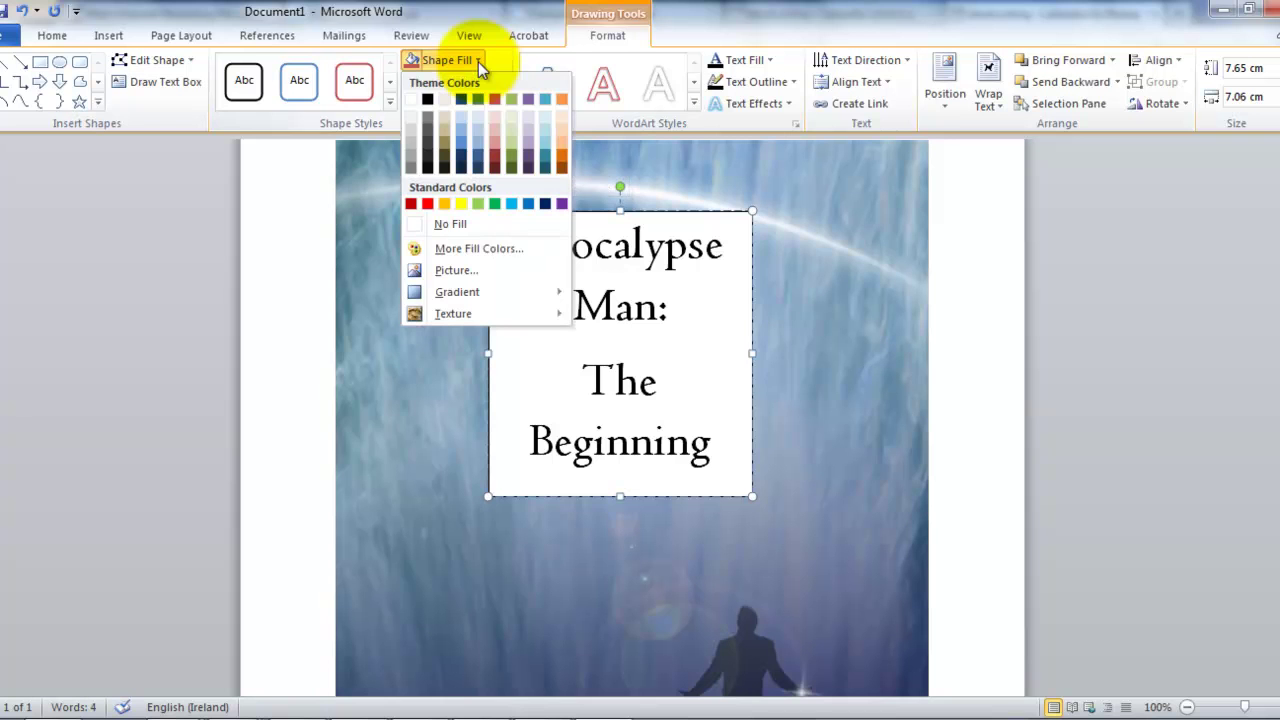
left_click(416, 231)
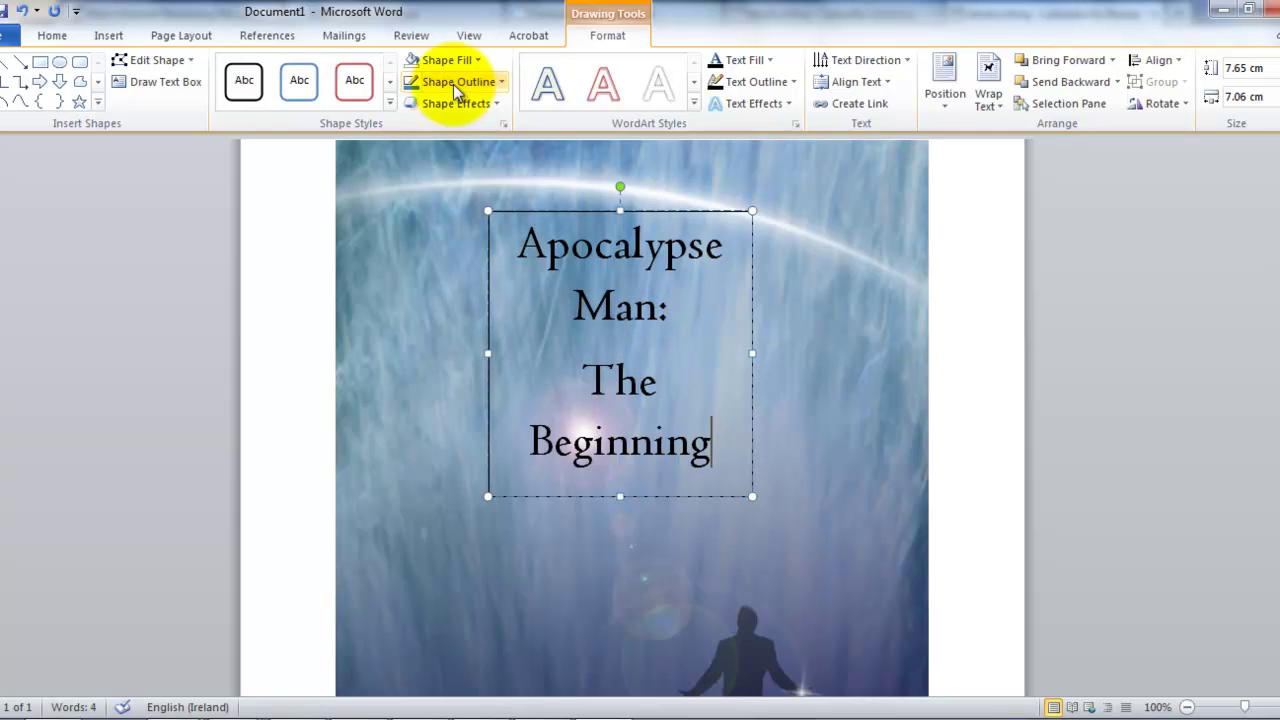
Step: Set the title box's Shape Outline to No Outline, then click the sky picture to preview
left_click(501, 83)
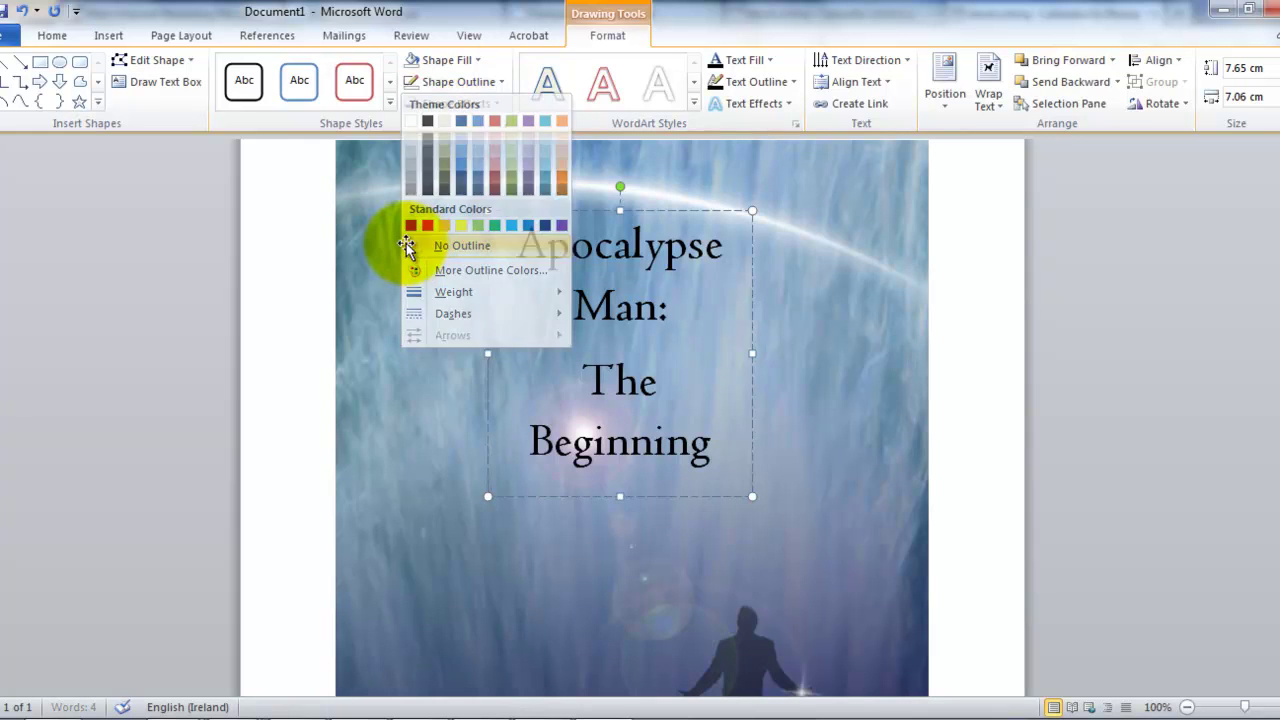
left_click(418, 250)
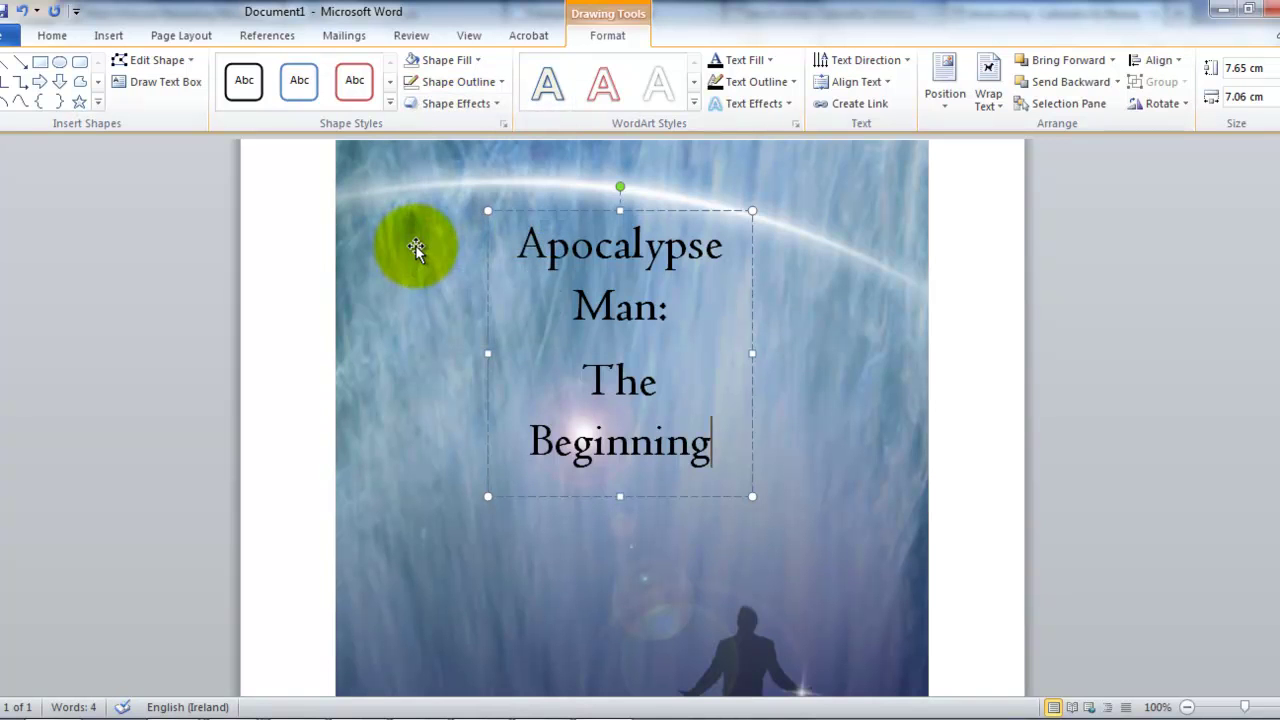
left_click(865, 345)
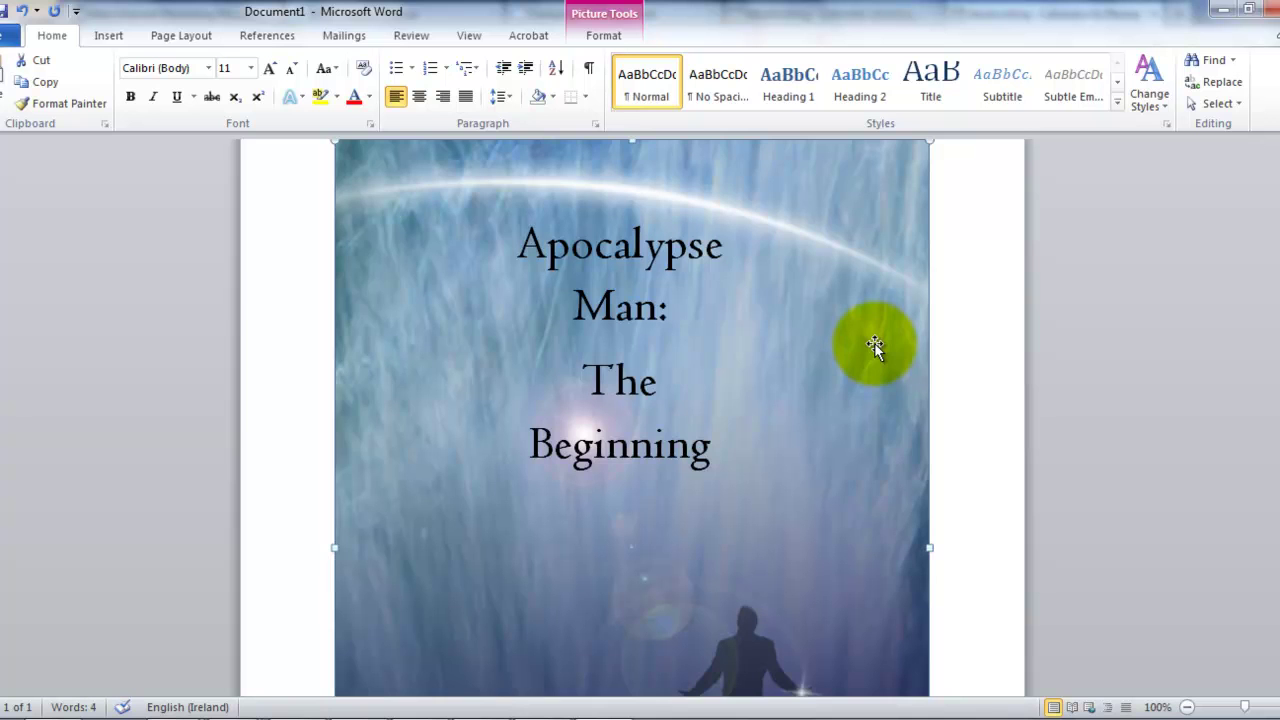
Step: Check the title text box and the sky picture, then scroll down the cover page
left_click(632, 338)
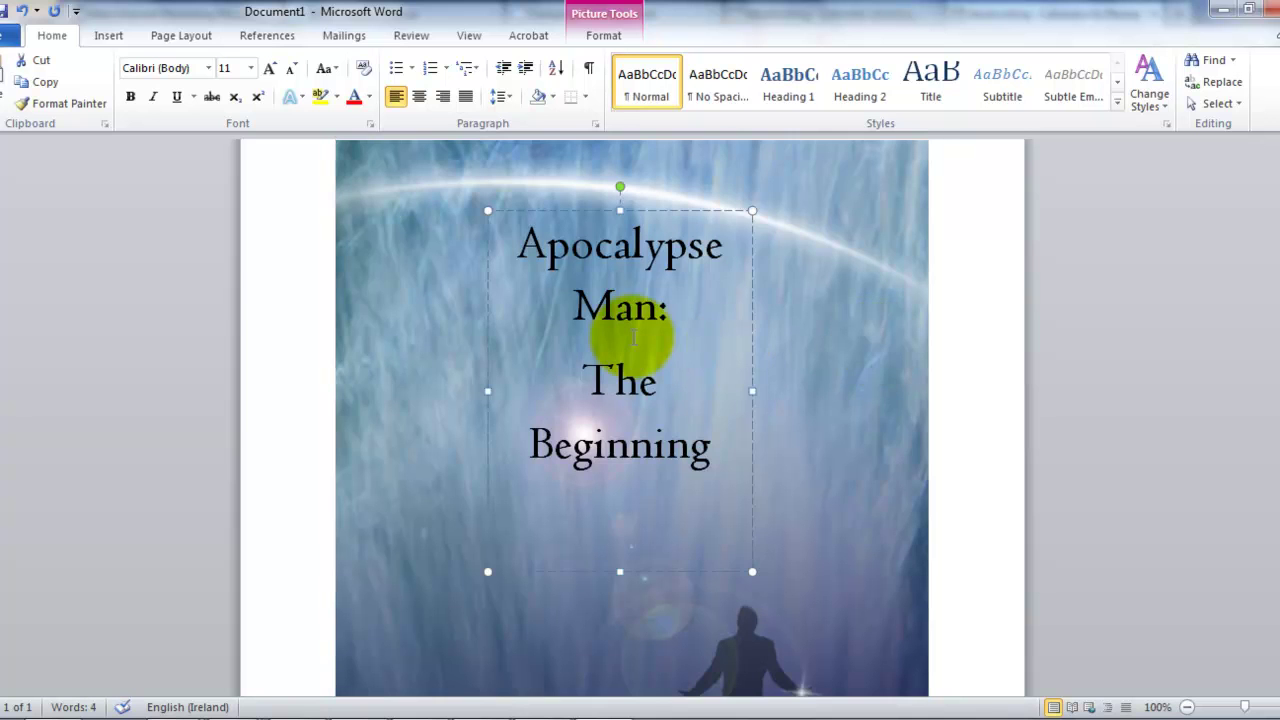
left_click(836, 305)
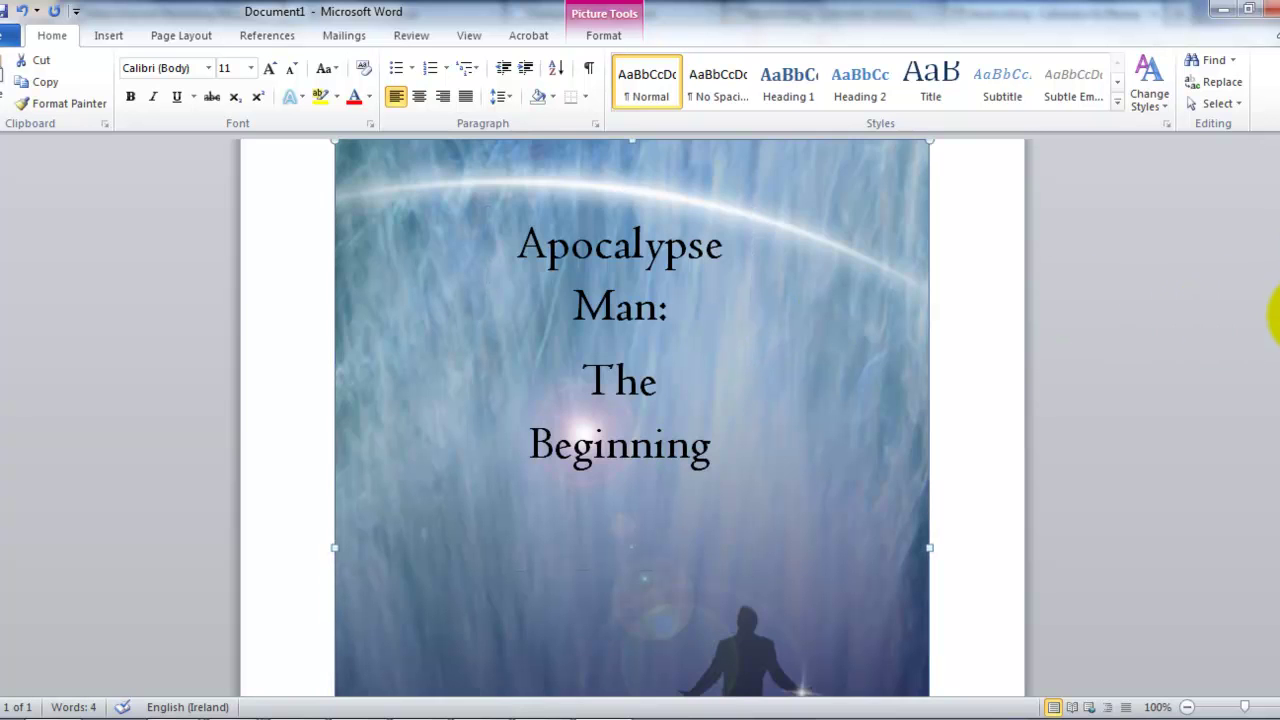
scroll(1276, 310, "down", 2)
scroll(1277, 341, "down", 1)
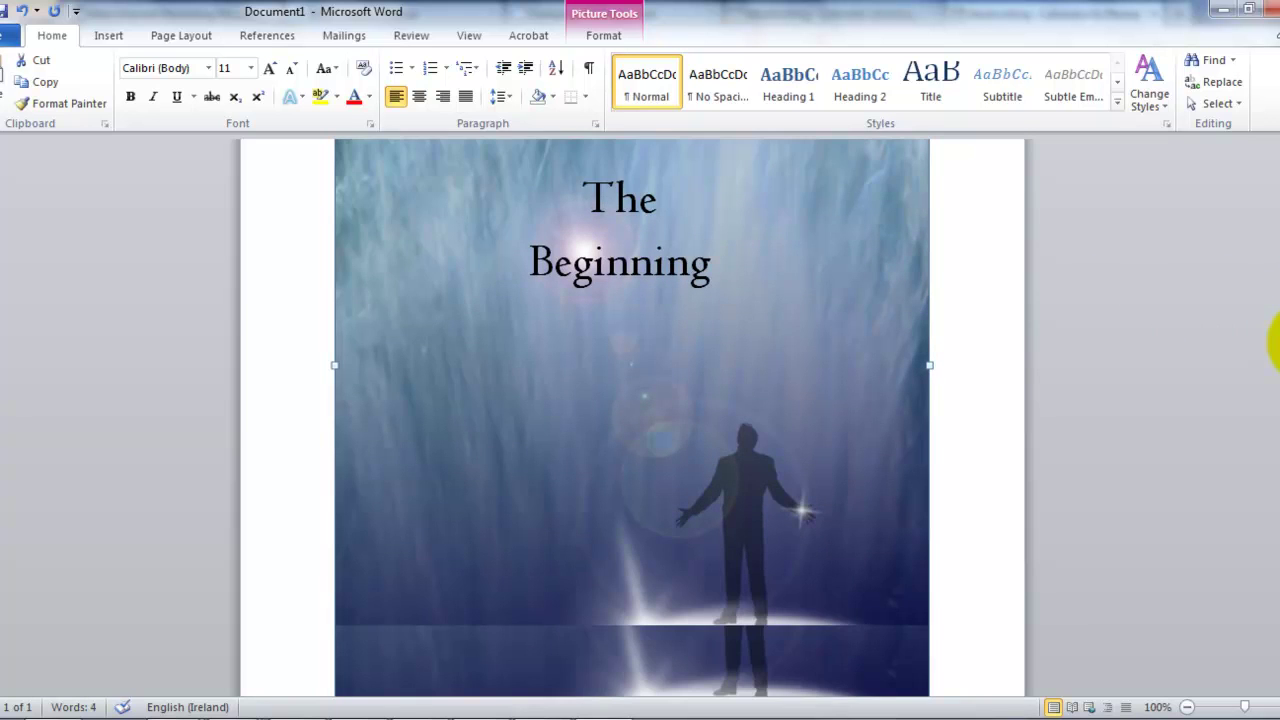
scroll(1276, 365, "down", 1)
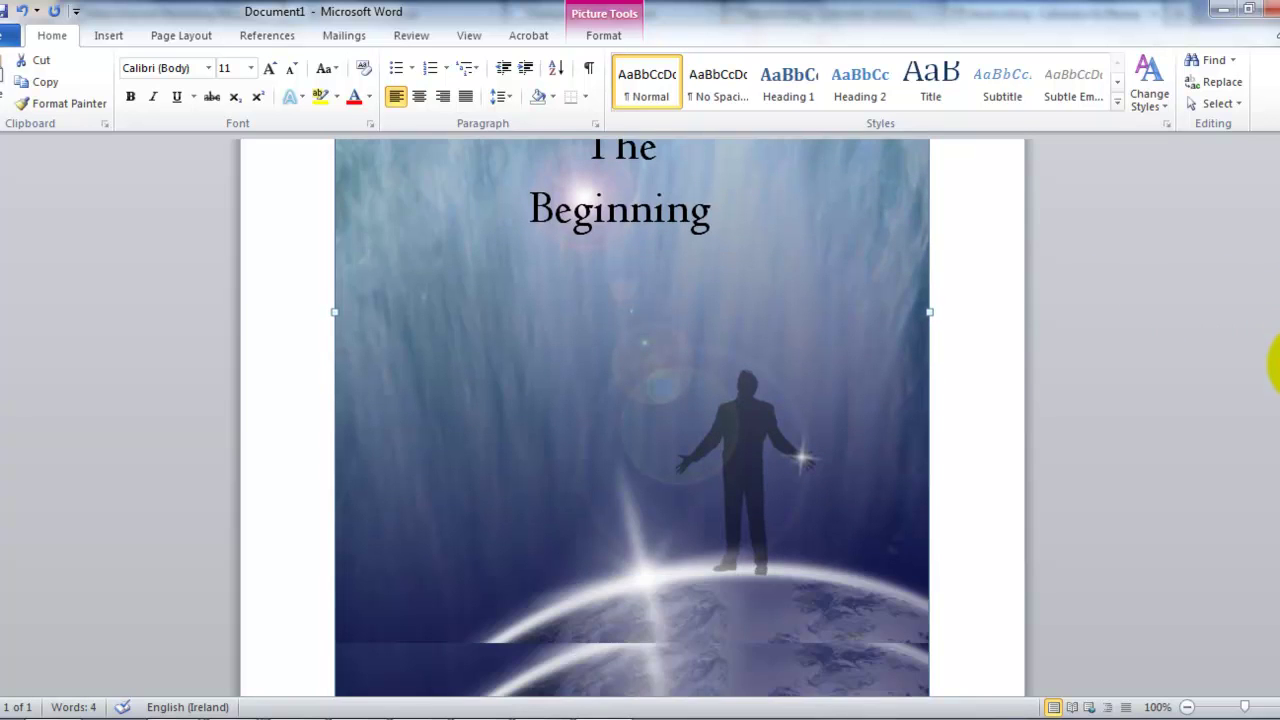
scroll(1277, 365, "down", 4)
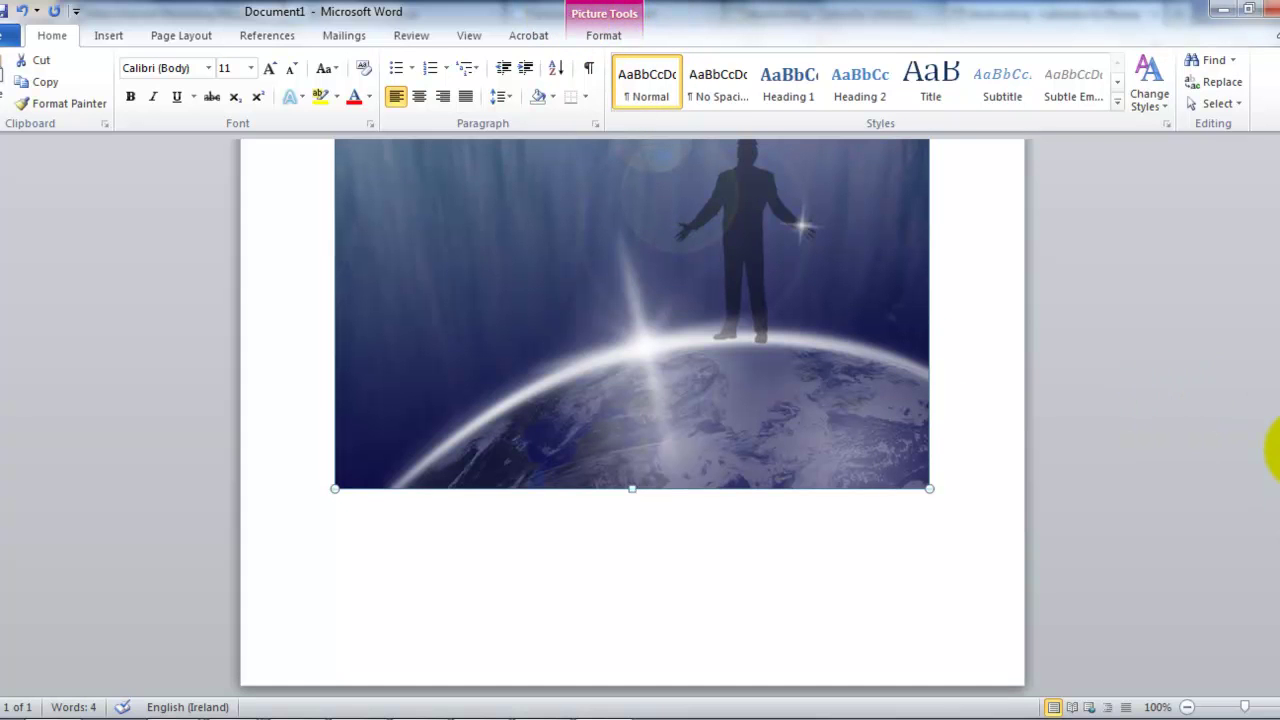
Step: Return to the top of the cover page and start a Save As from the File menu
key("ctrl+v")
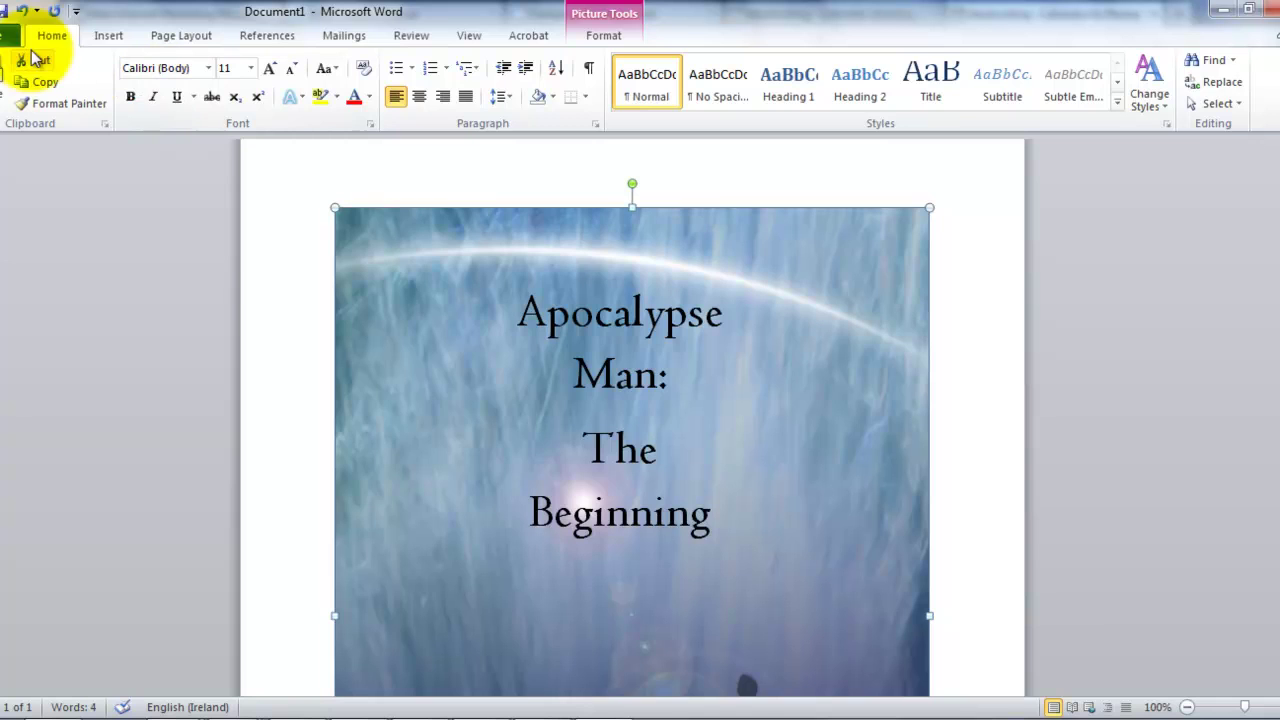
left_click(8, 35)
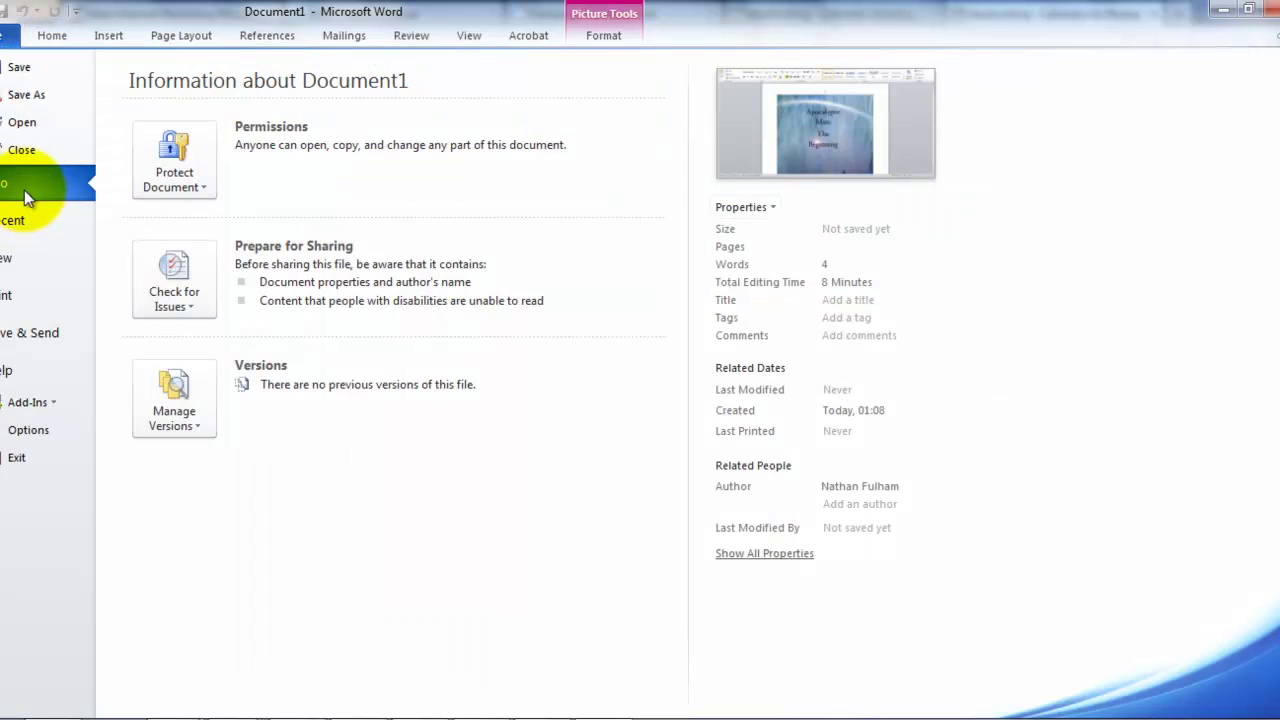
left_click(28, 95)
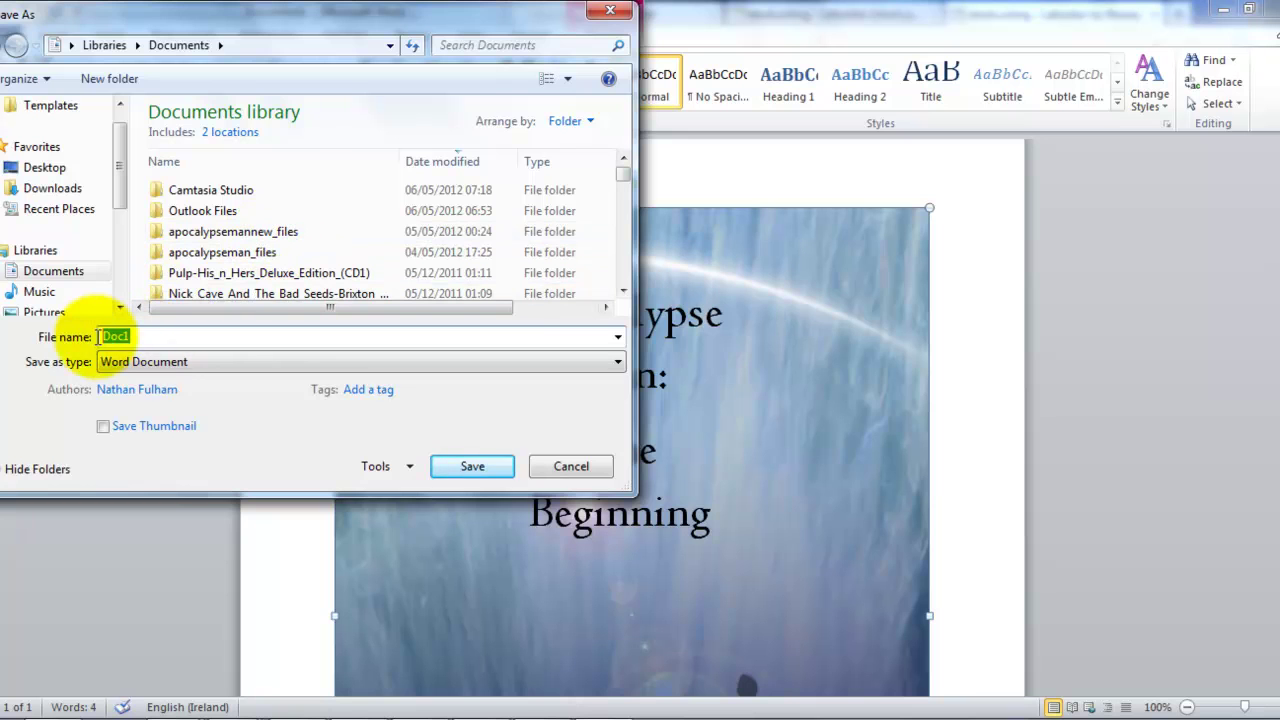
Step: Name the file apocalypse_man_tutorial and save it as type Web Page in Documents
type("apocaly")
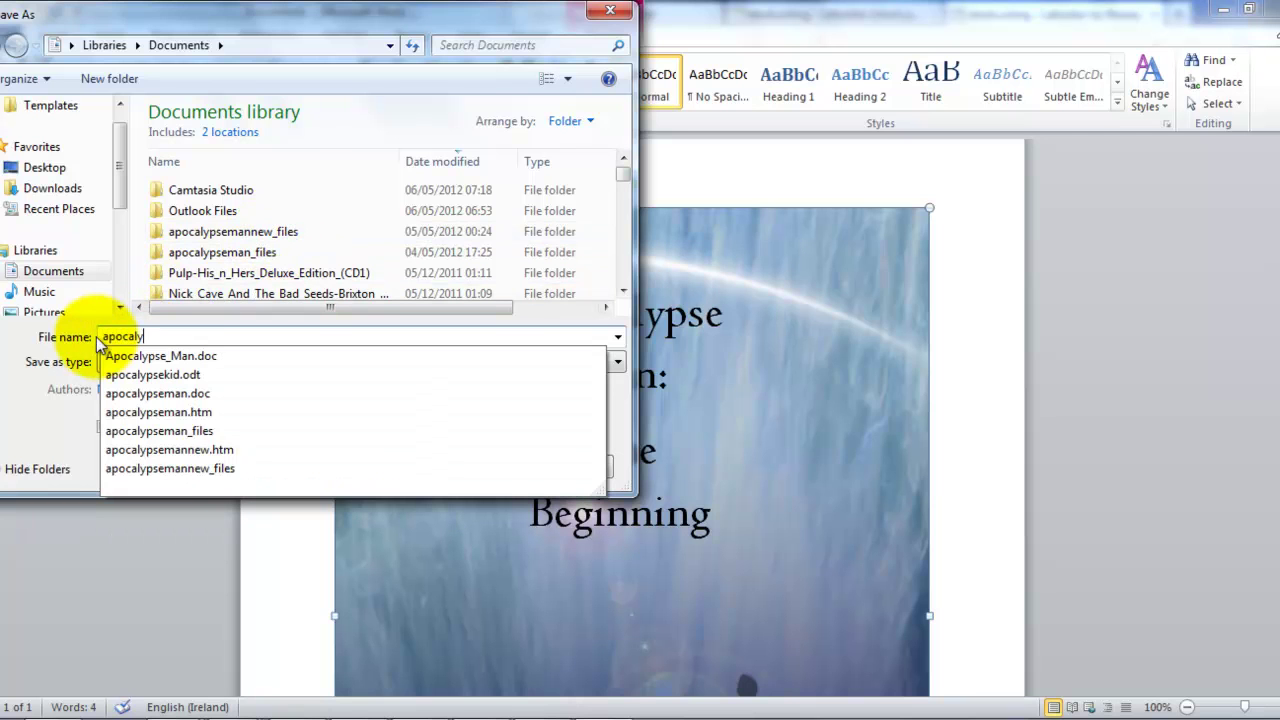
type("pse_man")
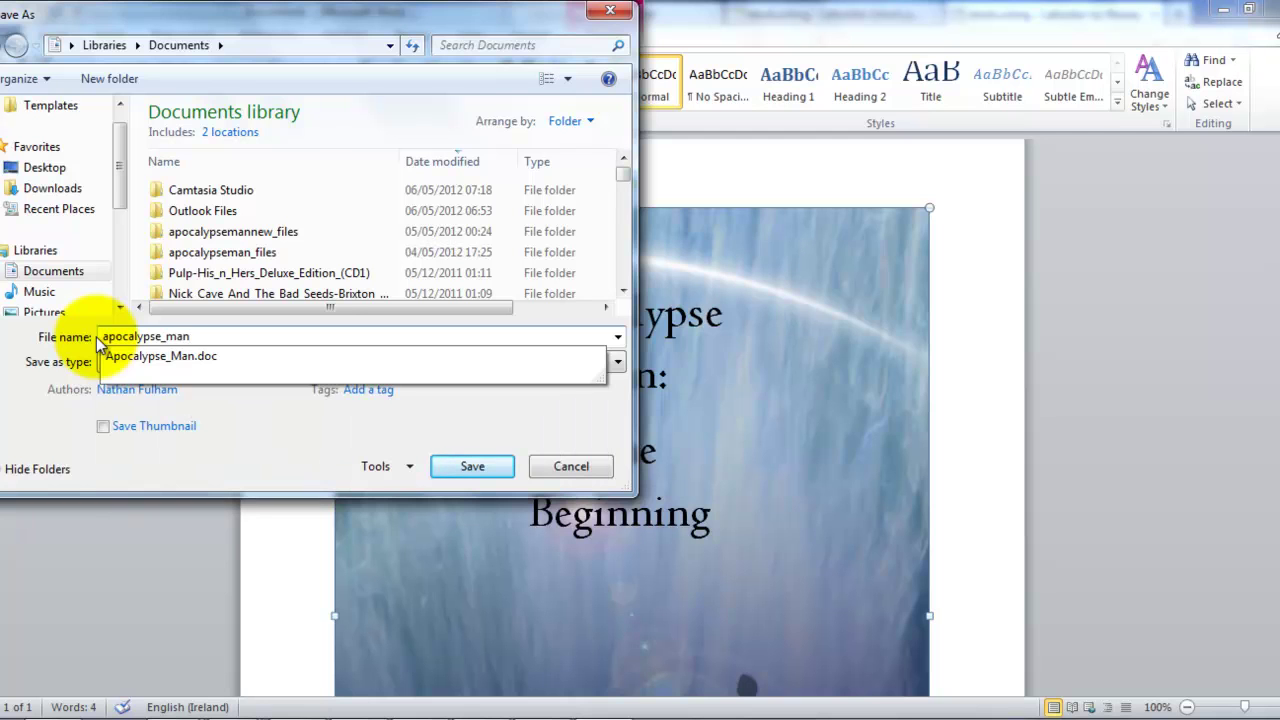
type("_tutorial")
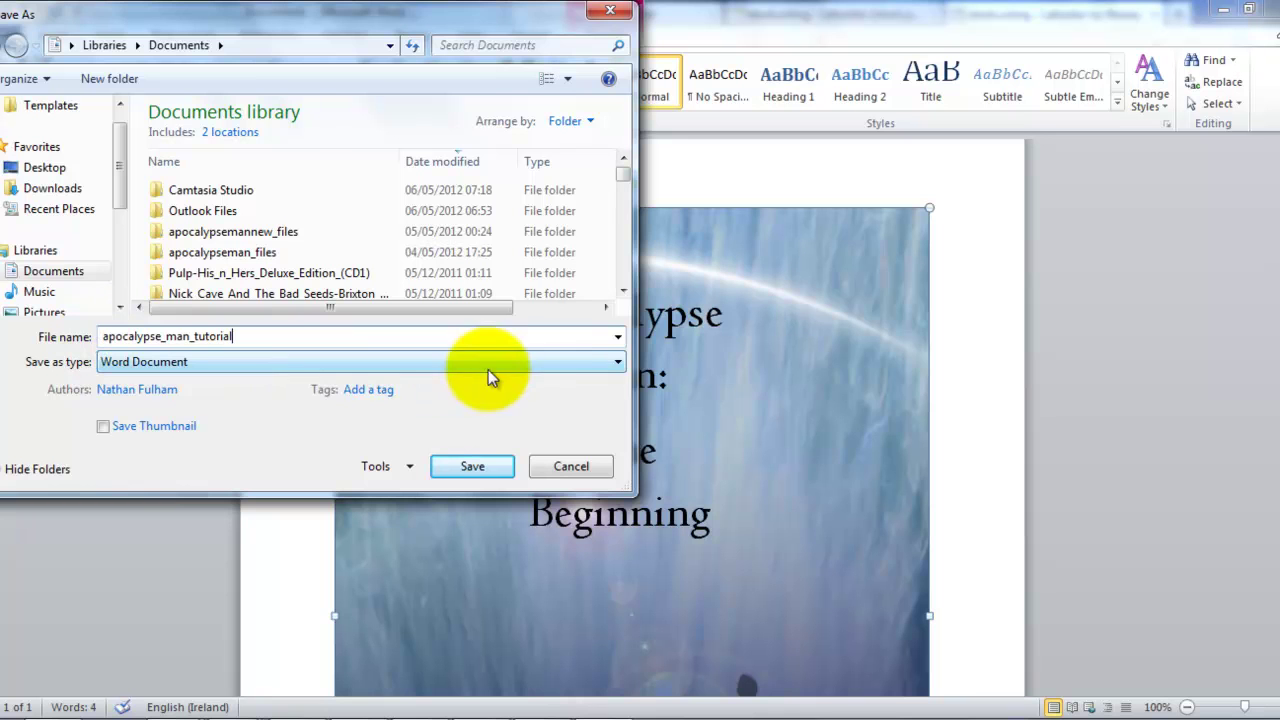
left_click(616, 360)
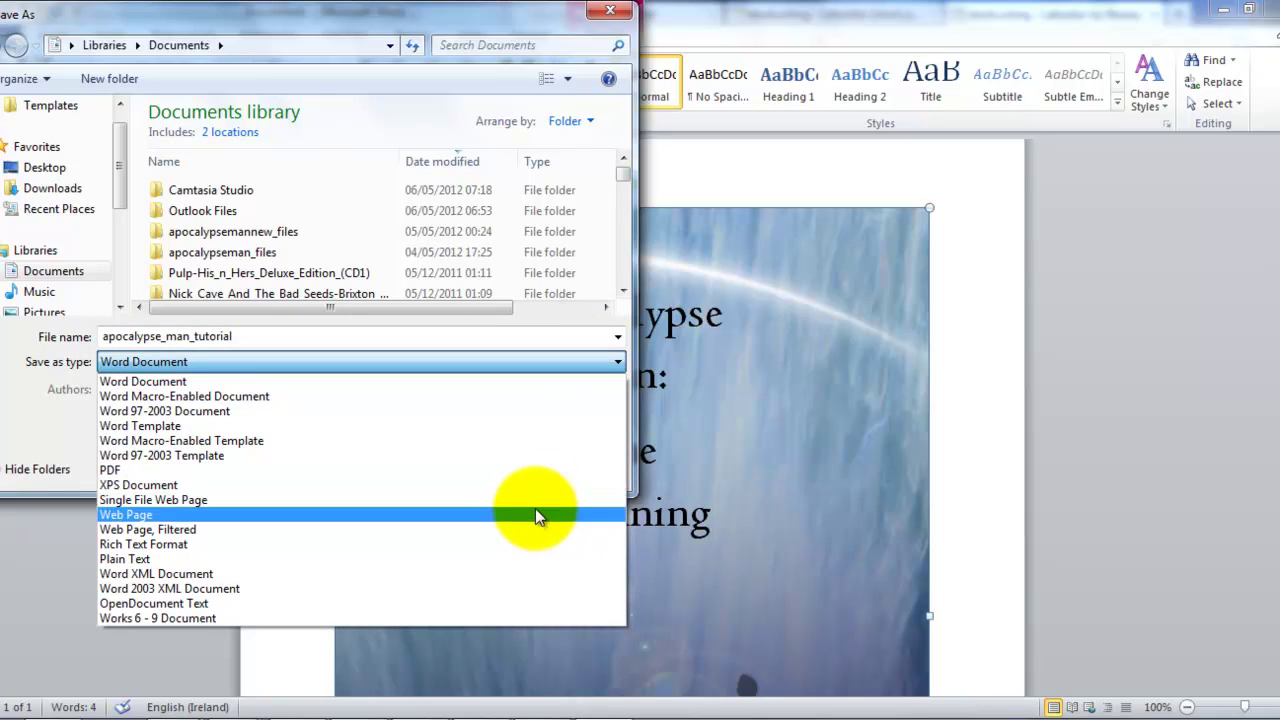
left_click(535, 510)
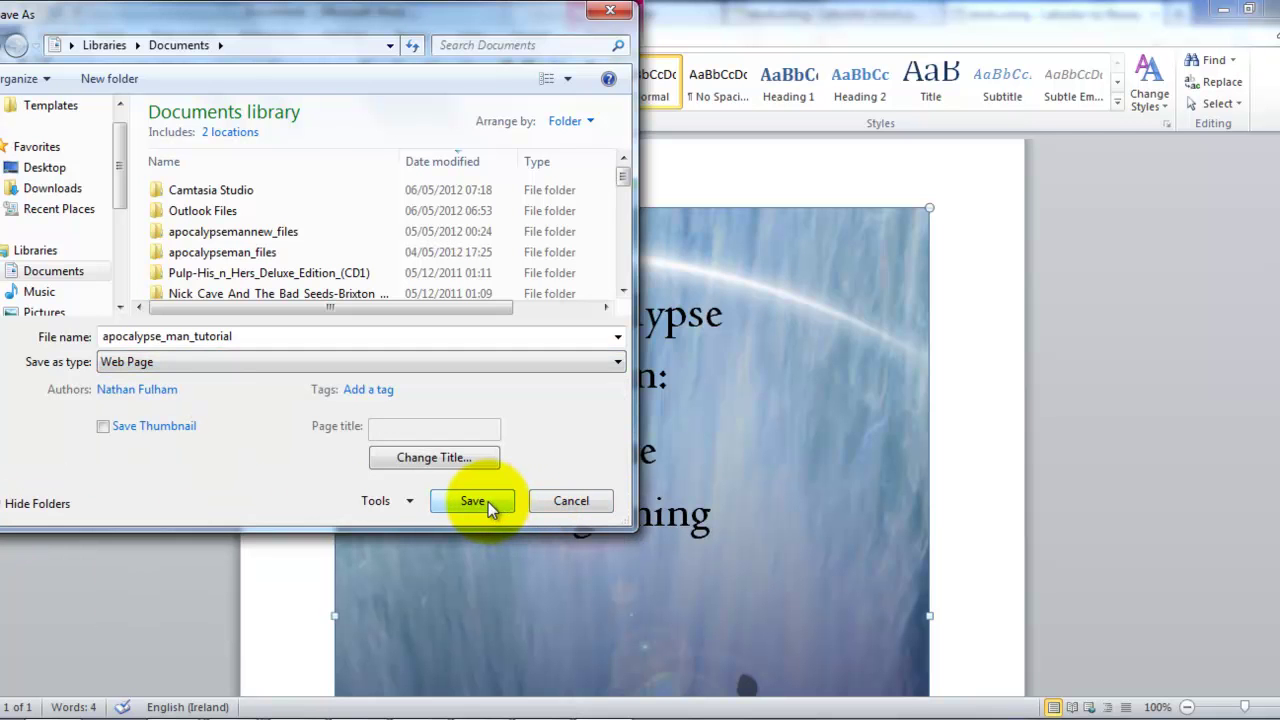
left_click(487, 502)
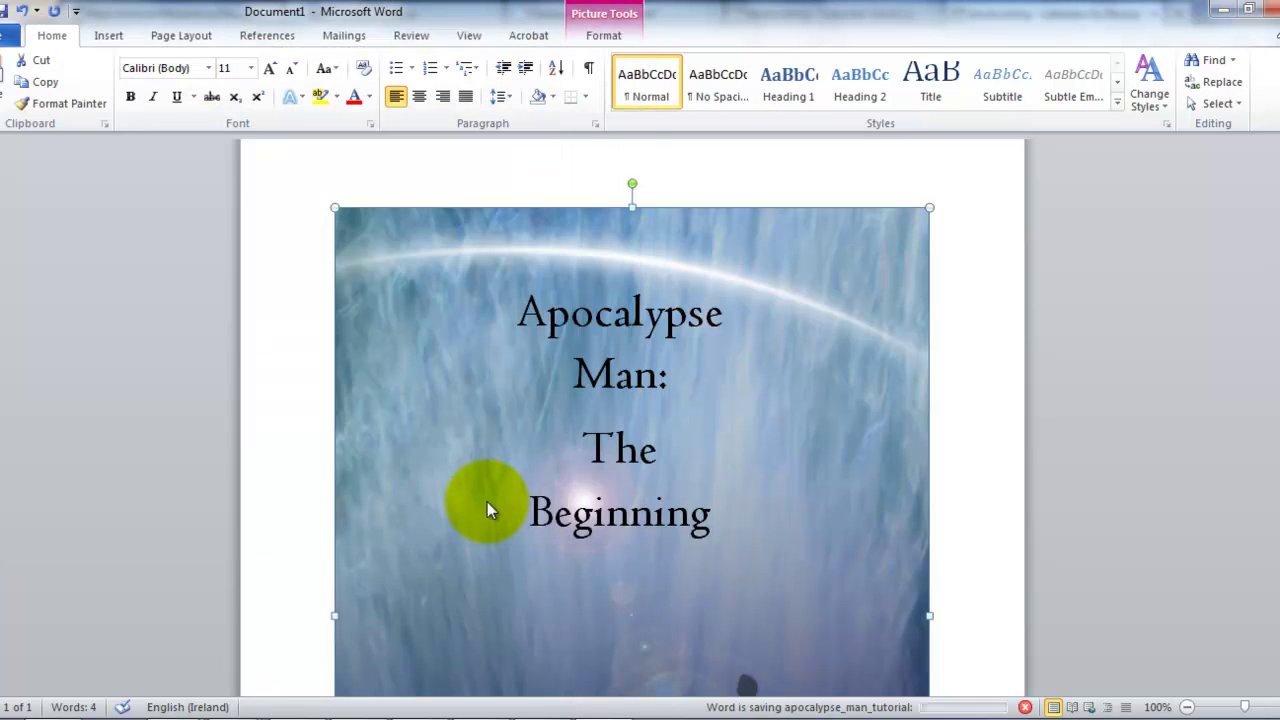